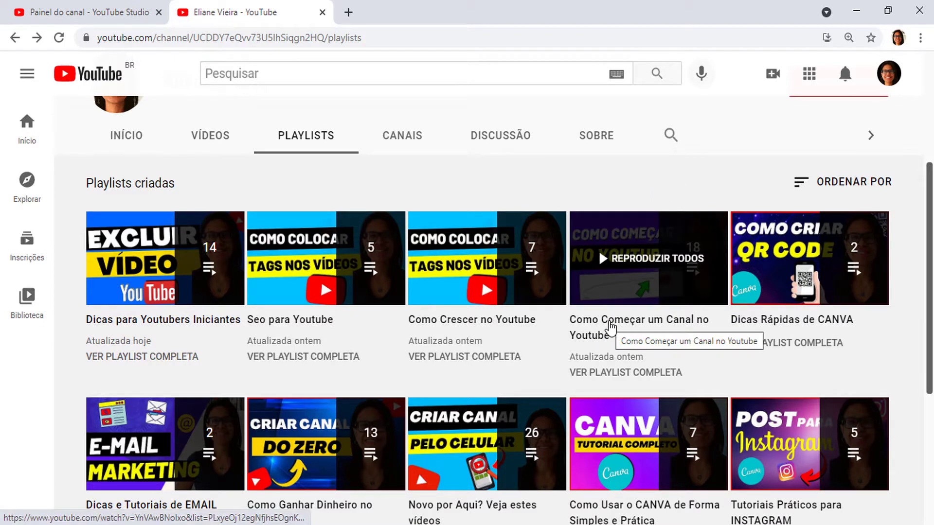
# Open the playlist "Como Começar um Canal no Youtube" with playback paused and examine its video counter.
pyautogui.click(612, 330)
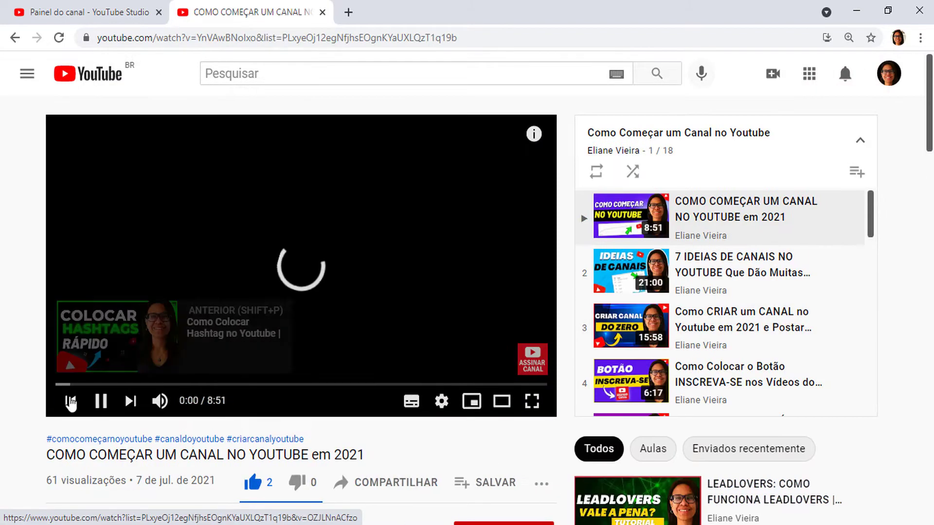
pyautogui.click(100, 401)
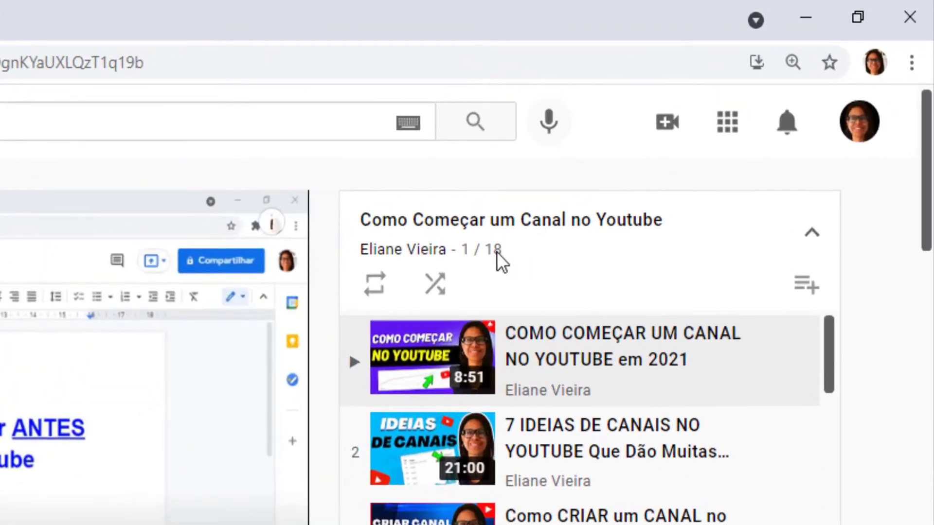
pyautogui.moveTo(497, 252); pyautogui.dragTo(462, 250)
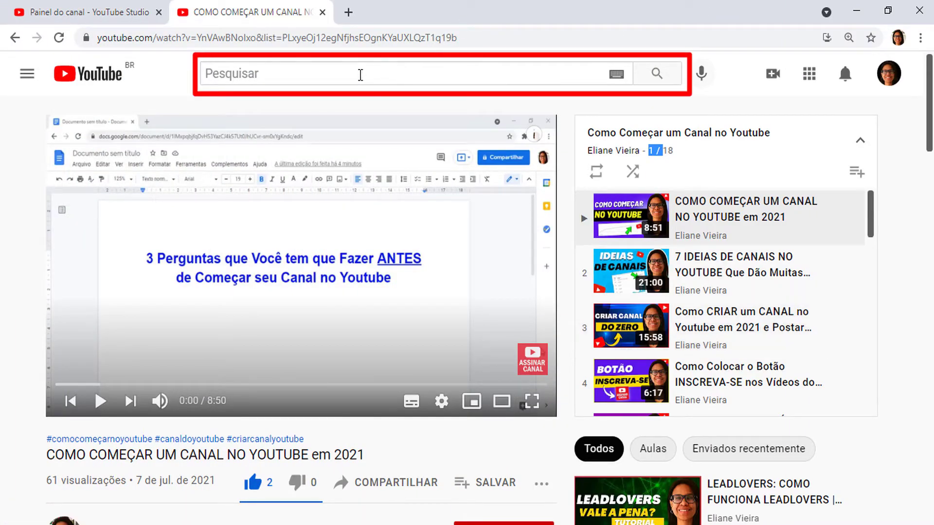
# Switch to YouTube Studio and open the channel's playlists page.
pyautogui.click(91, 7)
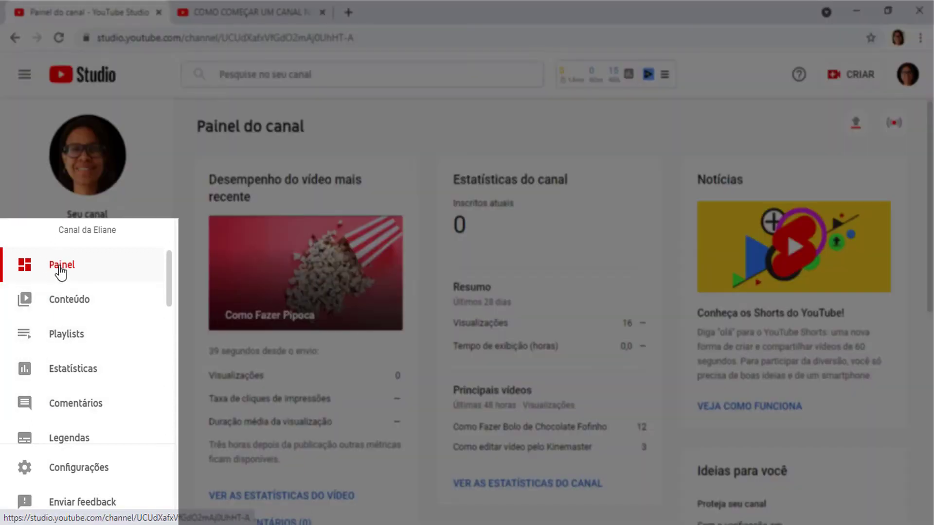
pyautogui.click(73, 336)
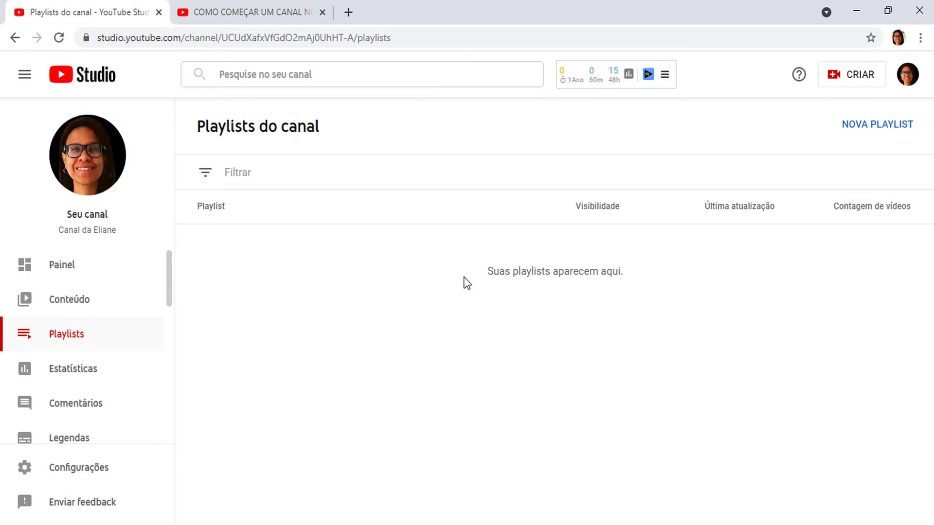
pyautogui.moveTo(463, 281); pyautogui.dragTo(637, 267)
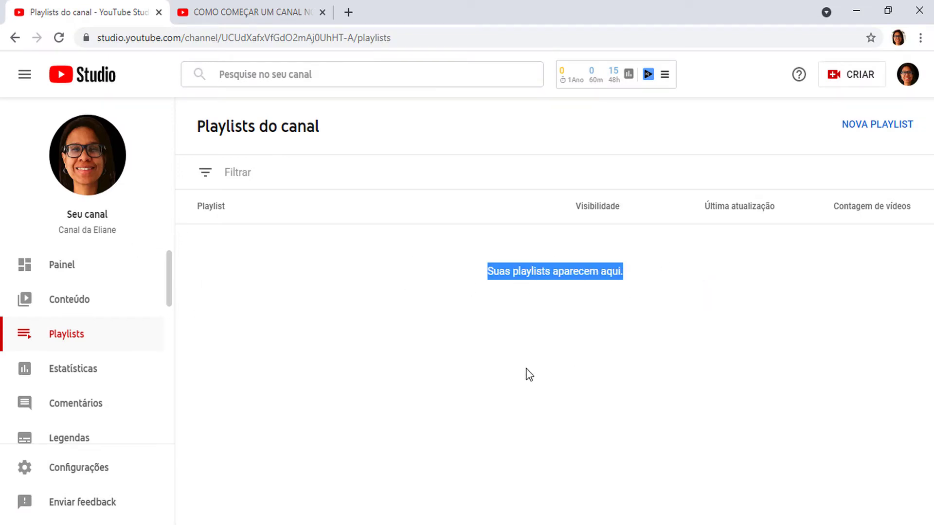
pyautogui.click(501, 270)
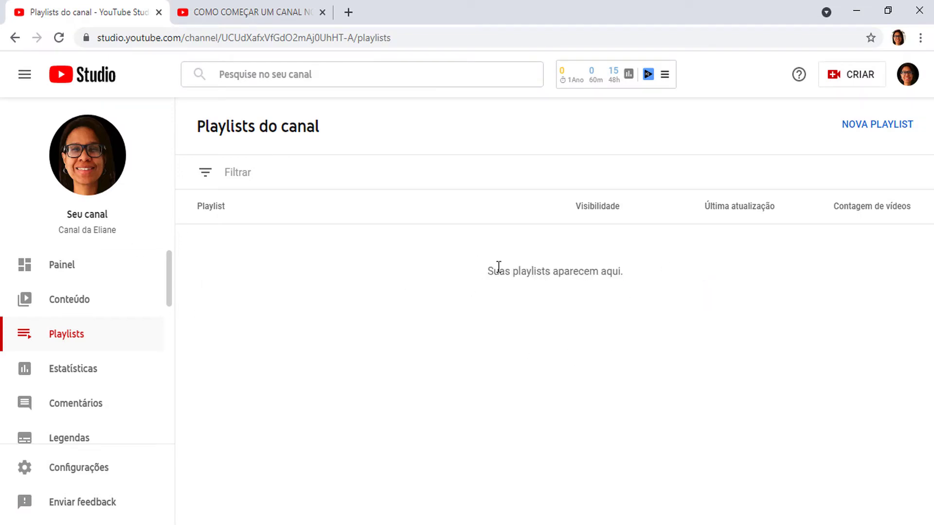
pyautogui.moveTo(498, 266); pyautogui.dragTo(630, 277)
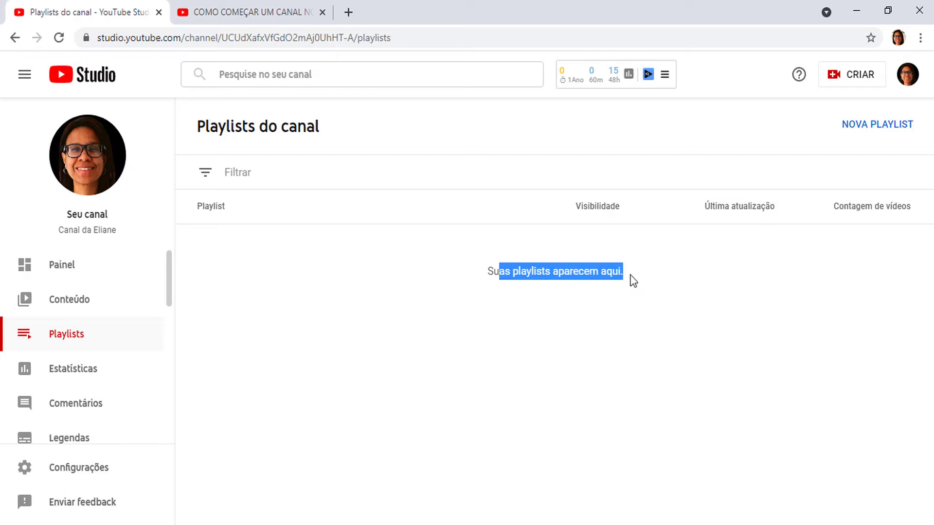
pyautogui.click(575, 368)
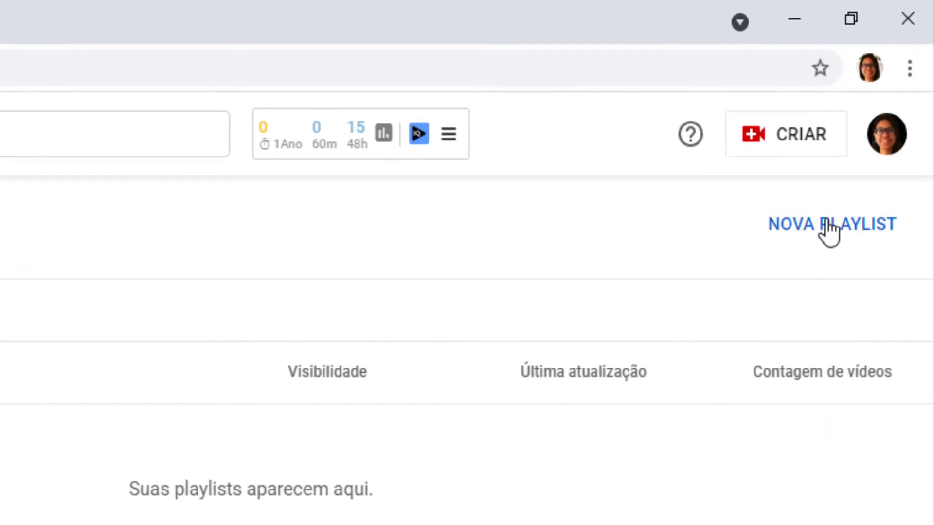
# Open a blank new-playlist form, and look at the example channel's created playlists on YouTube for reference.
pyautogui.click(831, 230)
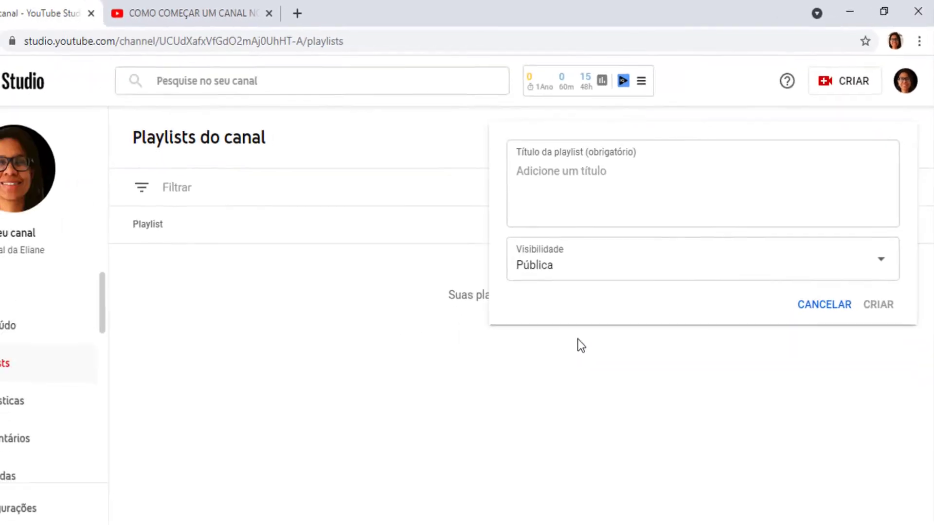
pyautogui.click(310, 7)
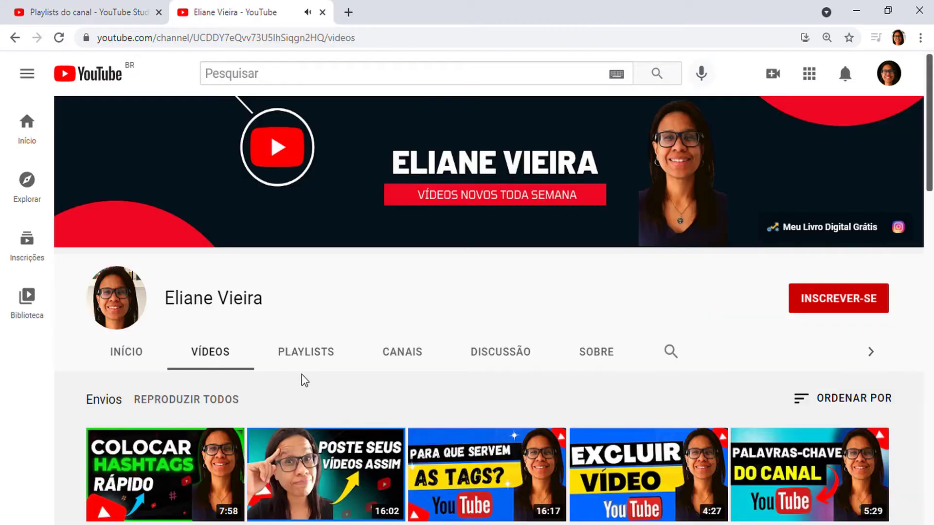
pyautogui.click(302, 370)
pyautogui.scroll(-3, 371, 373)
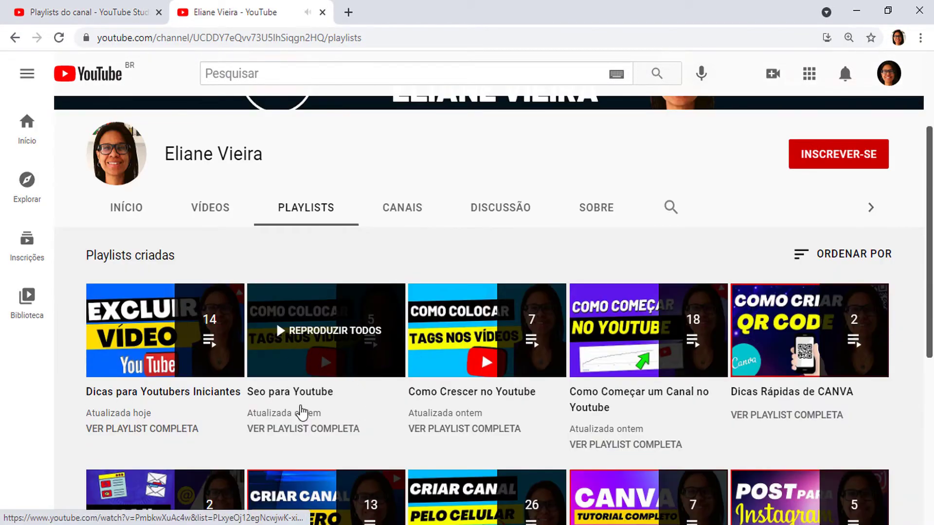
# Return to YouTube Studio, discard the blank playlist form and review the channel's uploaded videos.
pyautogui.click(124, 7)
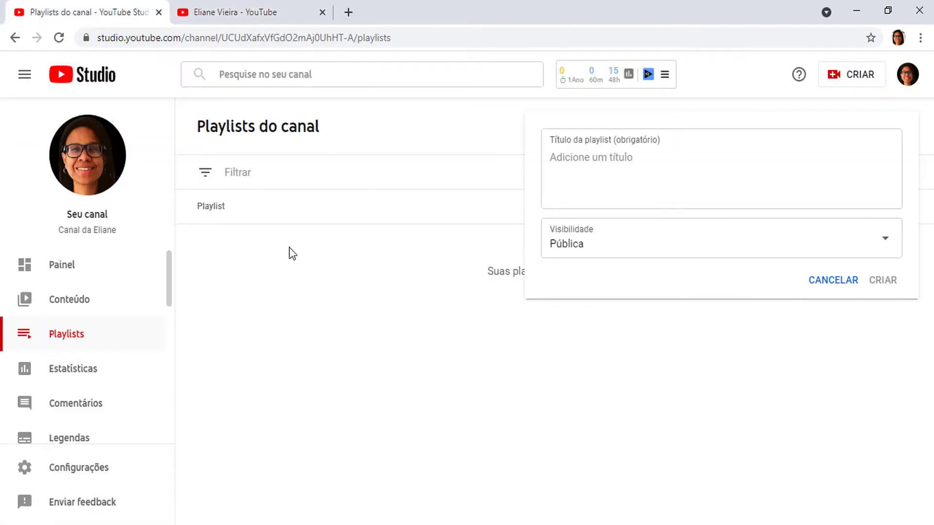
pyautogui.click(815, 277)
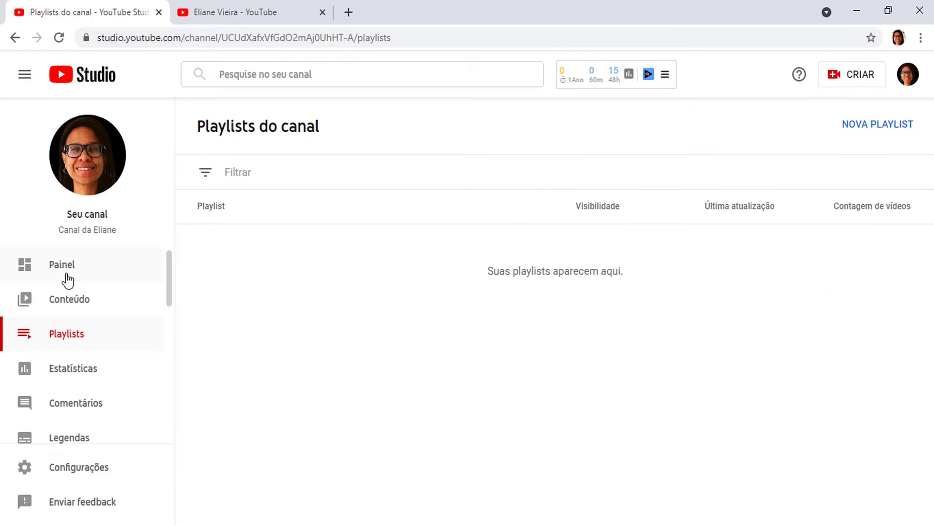
pyautogui.click(76, 302)
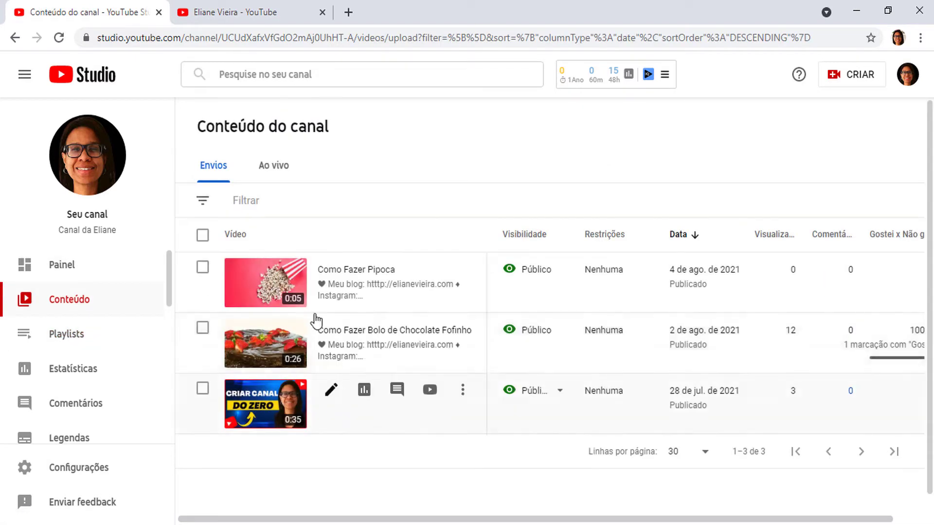
pyautogui.moveTo(354, 359)
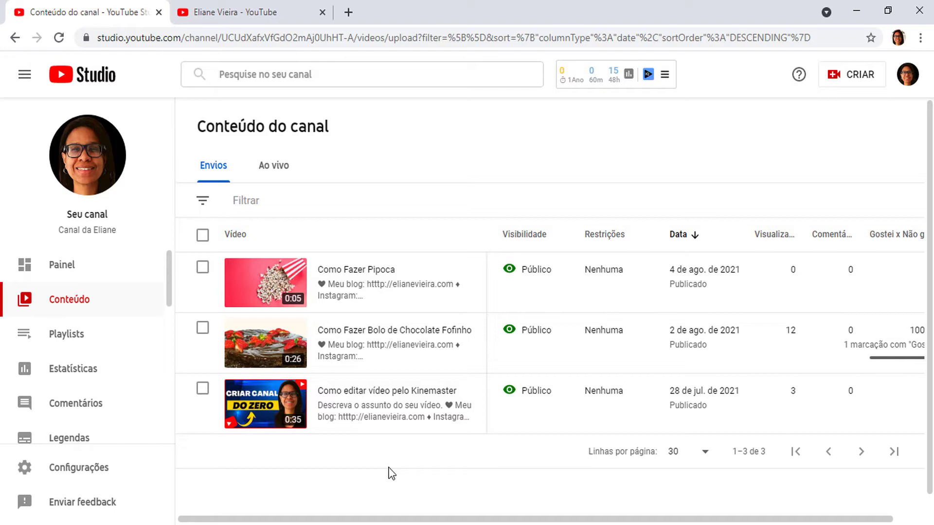
# Create a new channel playlist titled "Receitas Fáceis" with its visibility set to Pública.
pyautogui.click(79, 335)
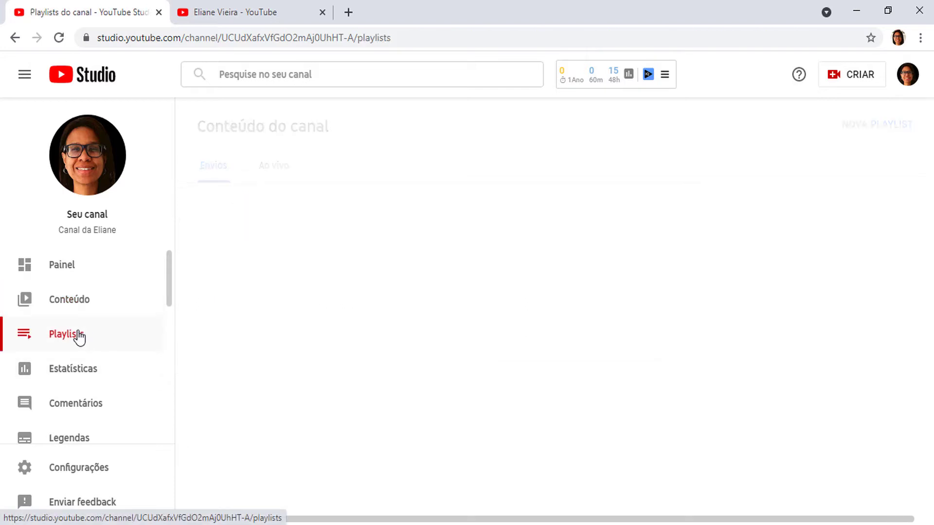
pyautogui.click(877, 124)
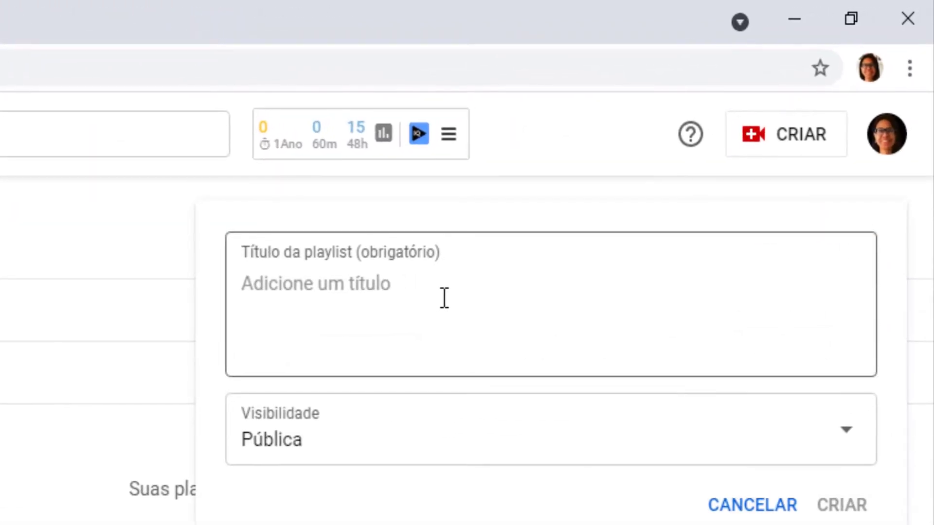
pyautogui.click(437, 296)
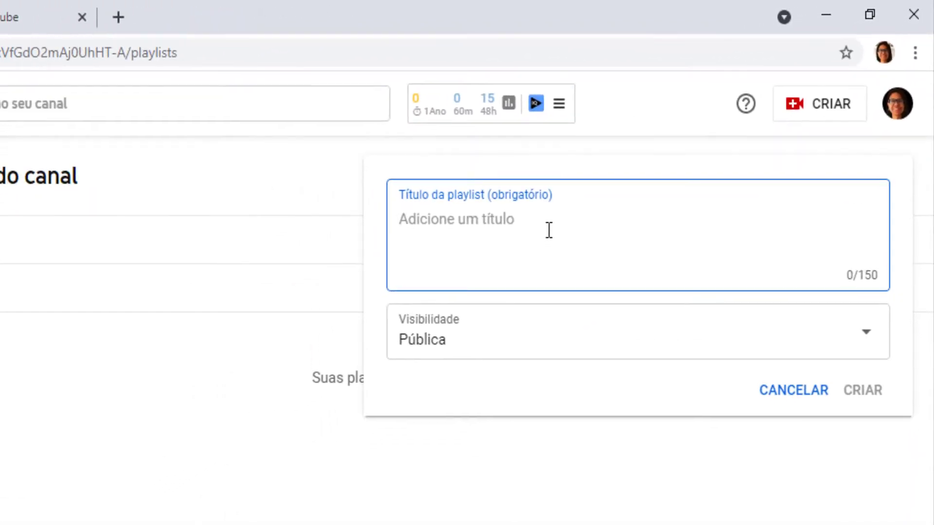
pyautogui.write('Receitas Fá')
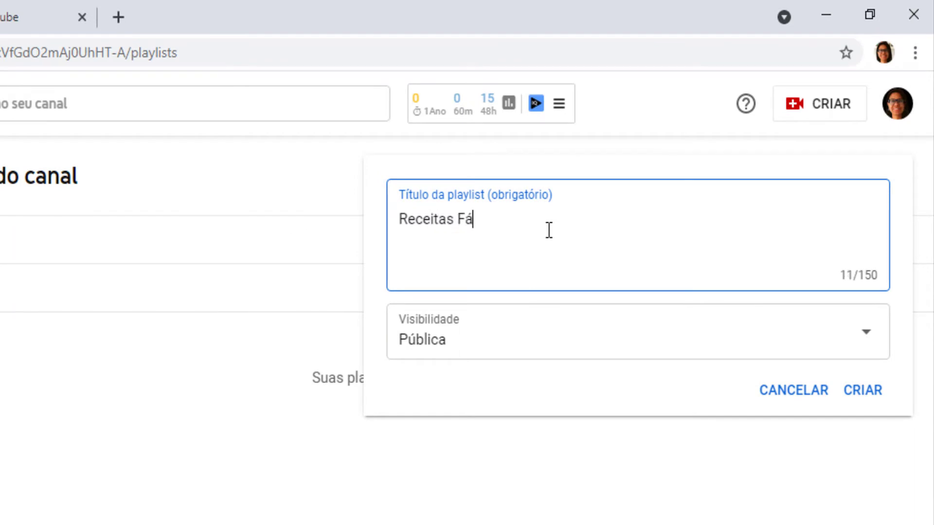
pyautogui.write('ceis')
pyautogui.click(469, 350)
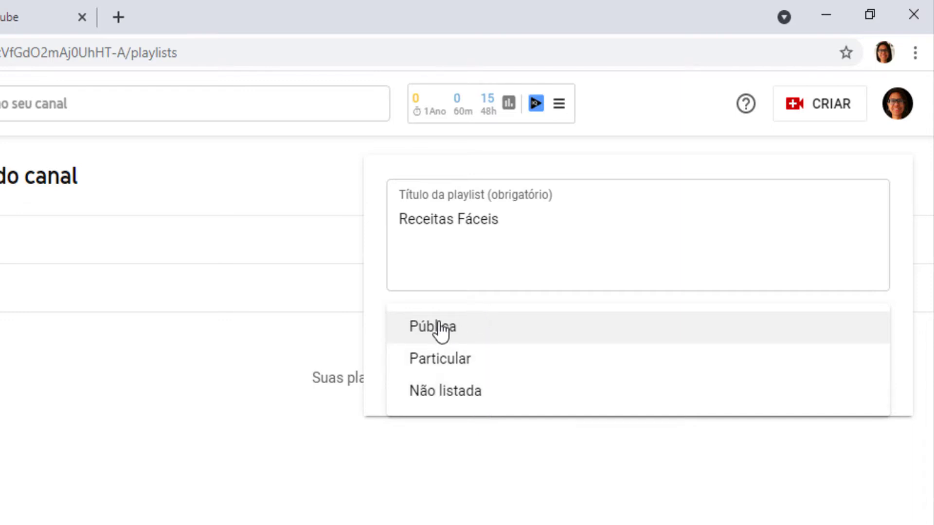
pyautogui.click(450, 334)
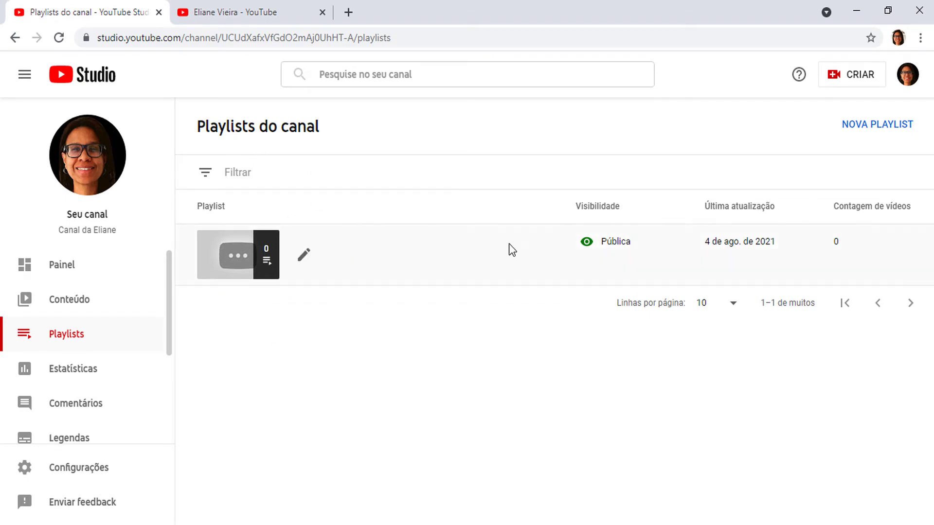
# Create another public playlist titled "Receitas de Bolo".
pyautogui.click(870, 127)
pyautogui.click(640, 165)
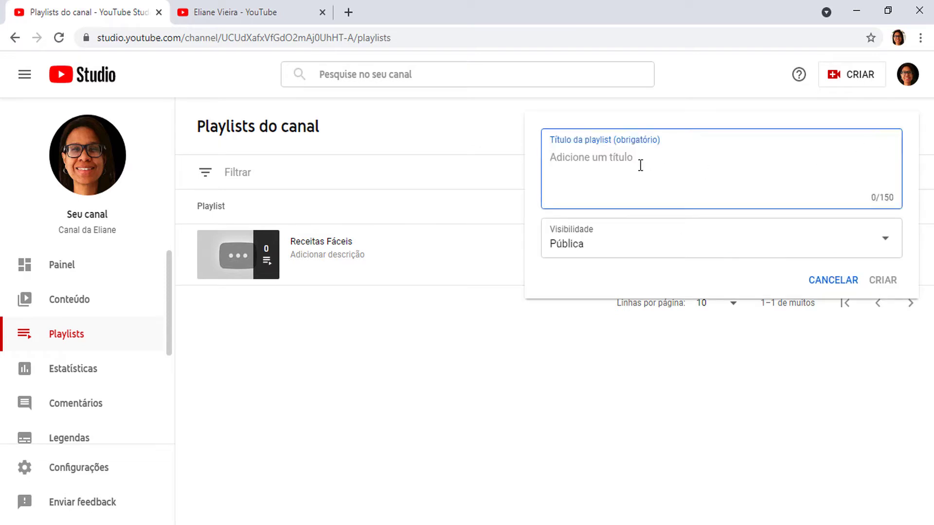
pyautogui.write('Receitas de Bolo')
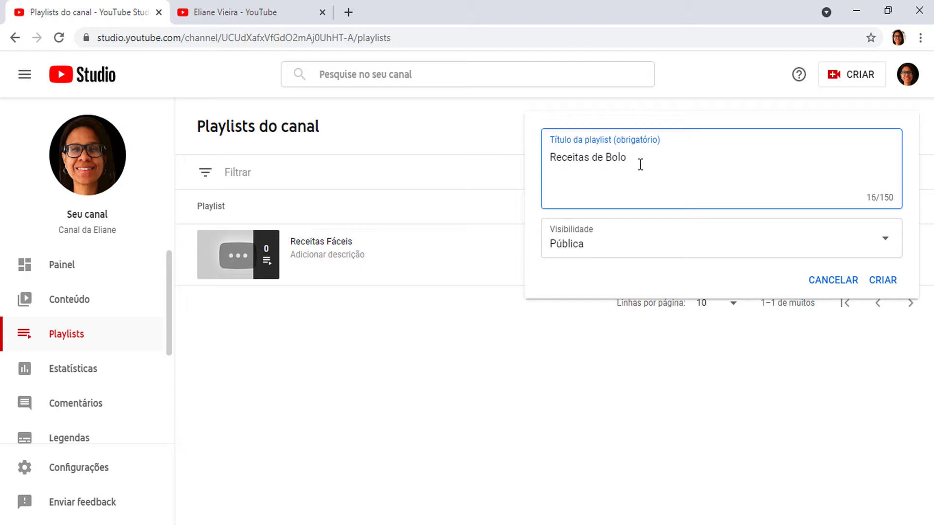
pyautogui.click(882, 281)
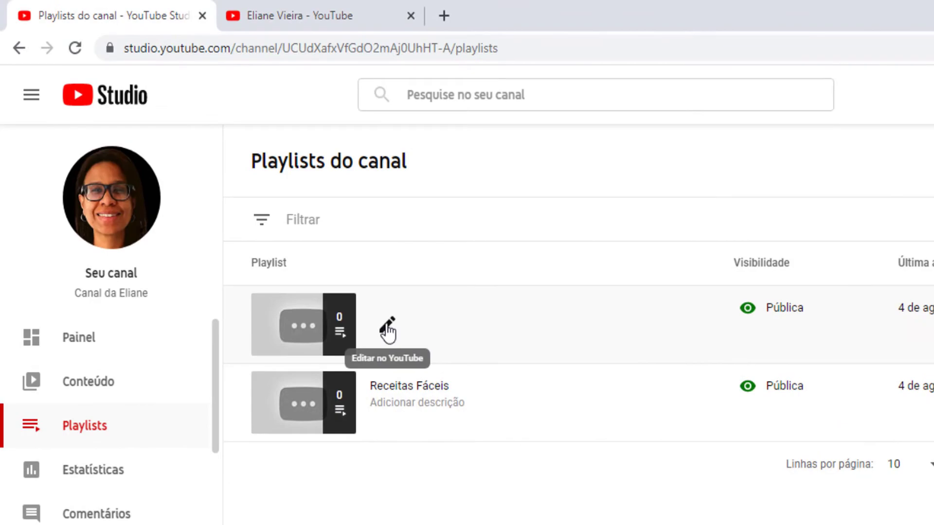
# Open the "Receitas de Bolo" playlist for editing on YouTube and save the description "Receitas de Bolo Fáceis e Rápidas".
pyautogui.click(386, 326)
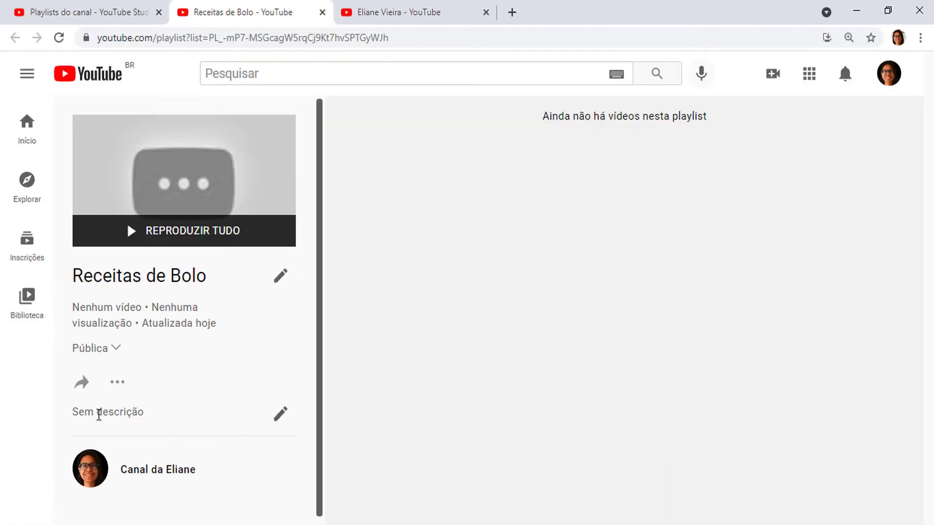
pyautogui.click(281, 413)
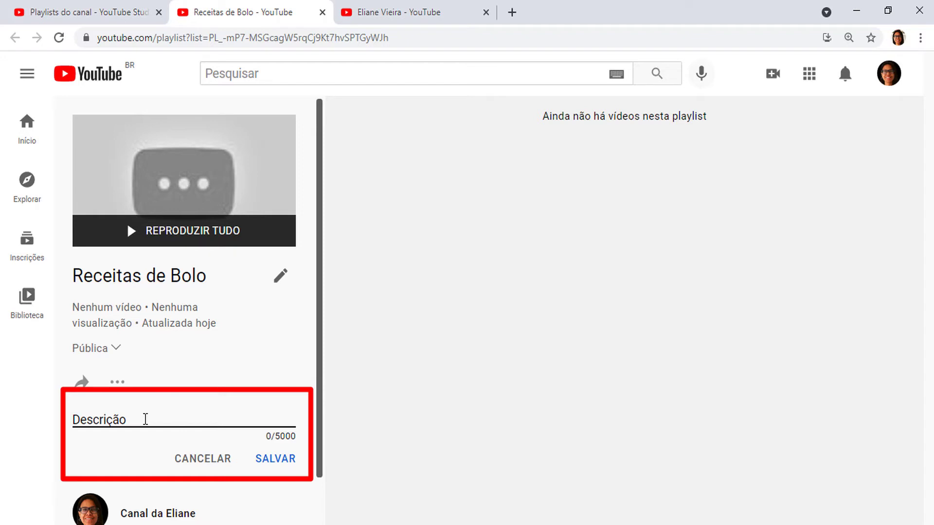
pyautogui.write('Receit')
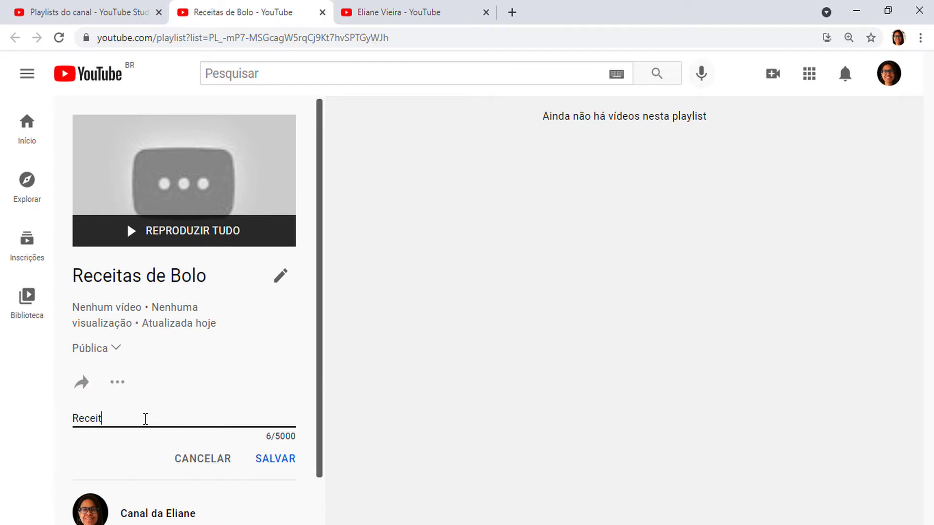
pyautogui.write('as de Bolo Fáceis e ')
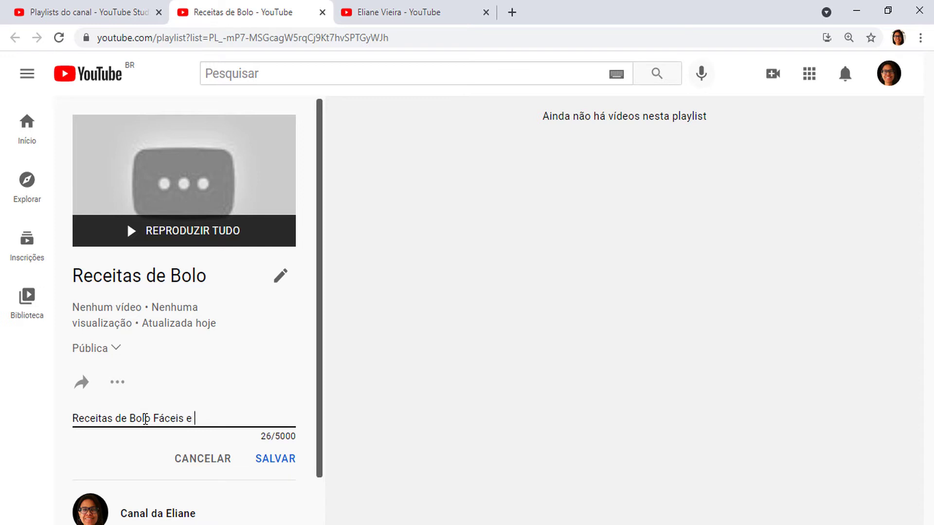
pyautogui.write('Rápidas')
pyautogui.click(269, 461)
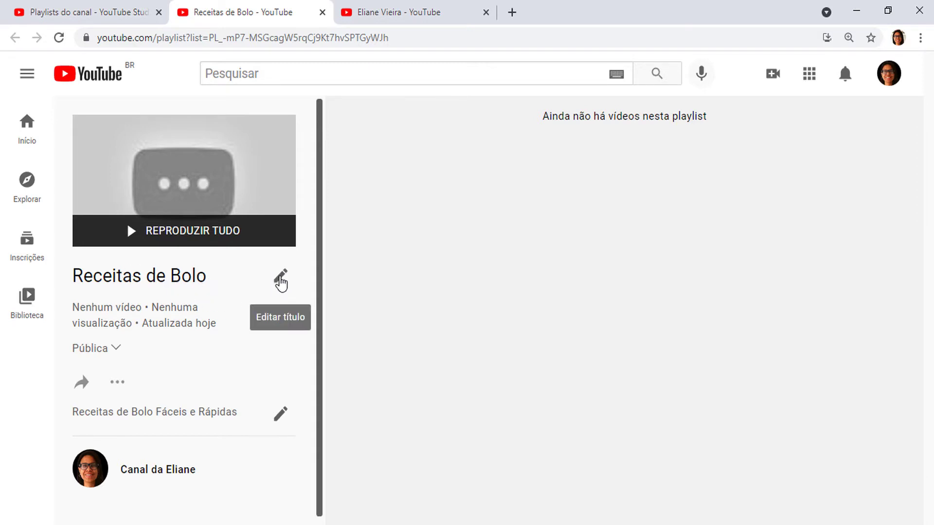
# Rename the playlist as "Receitas de Bolo de Chocolate" and save the title.
pyautogui.click(281, 280)
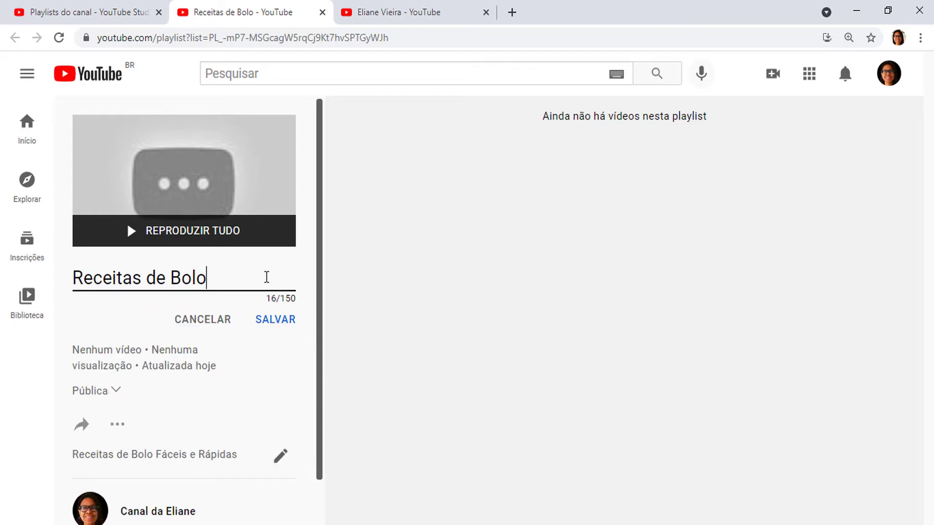
pyautogui.write('de Choco')
pyautogui.press('BackSpace')
pyautogui.press('BackSpace')
pyautogui.press('BackSpace')
pyautogui.press('BackSpace')
pyautogui.press('BackSpace')
pyautogui.write('Chocolate')
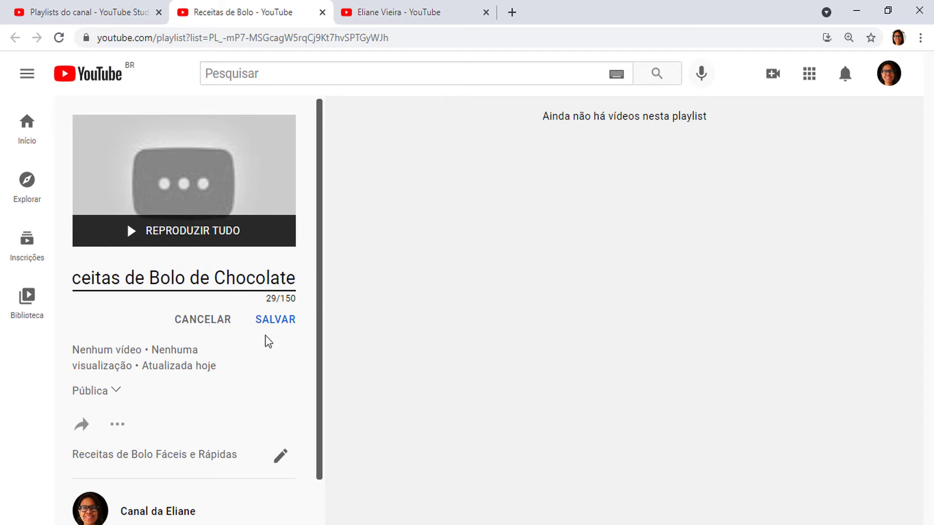
pyautogui.click(274, 321)
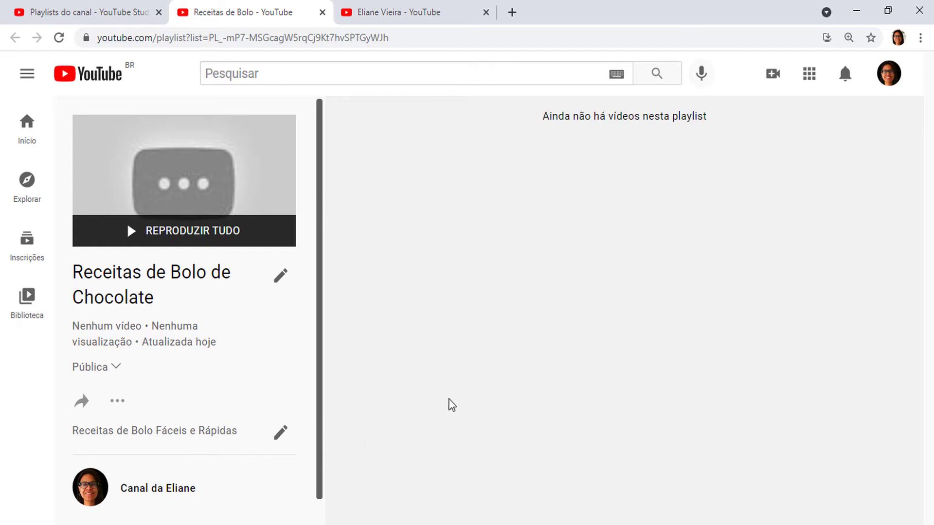
# Switch back to YouTube Studio and refresh the channel's playlist list.
pyautogui.click(79, 2)
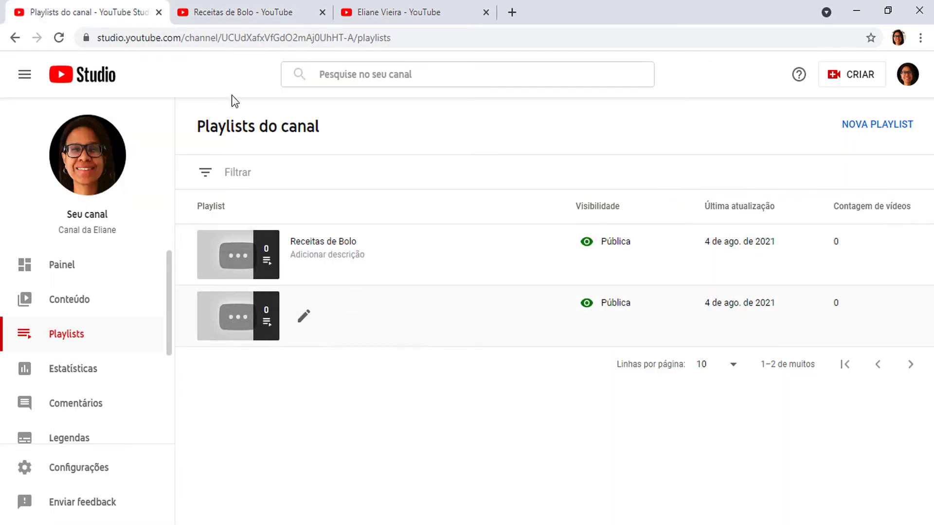
pyautogui.click(60, 38)
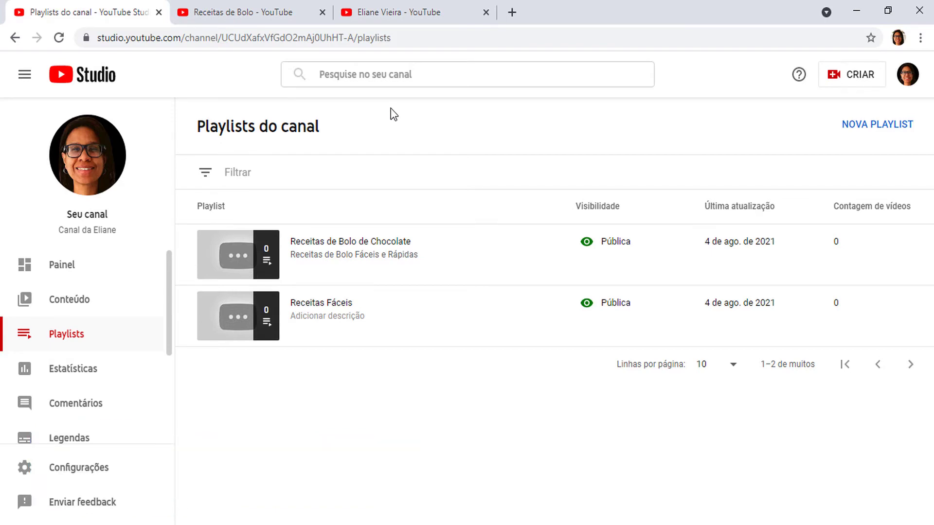
# Open the details of the "Como Fazer Pipoca" video from the channel content and go to its playlist setting.
pyautogui.click(68, 306)
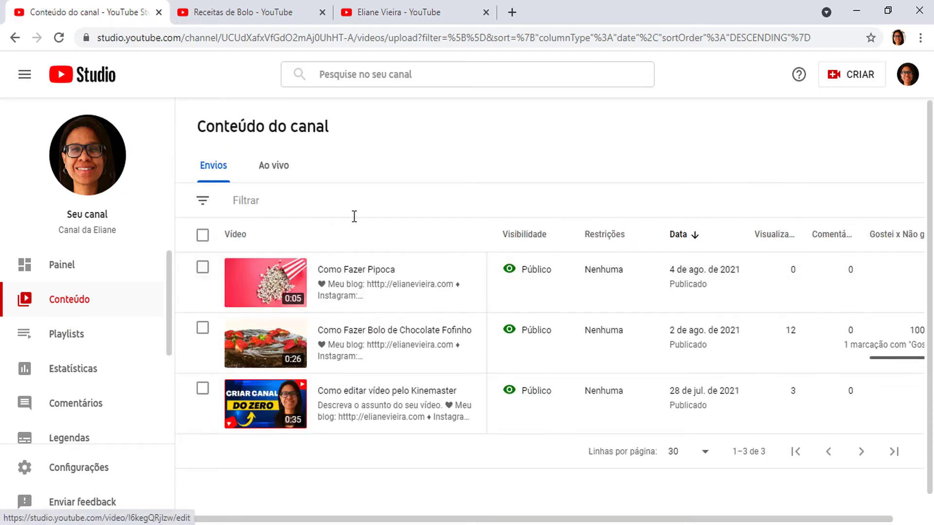
pyautogui.click(331, 286)
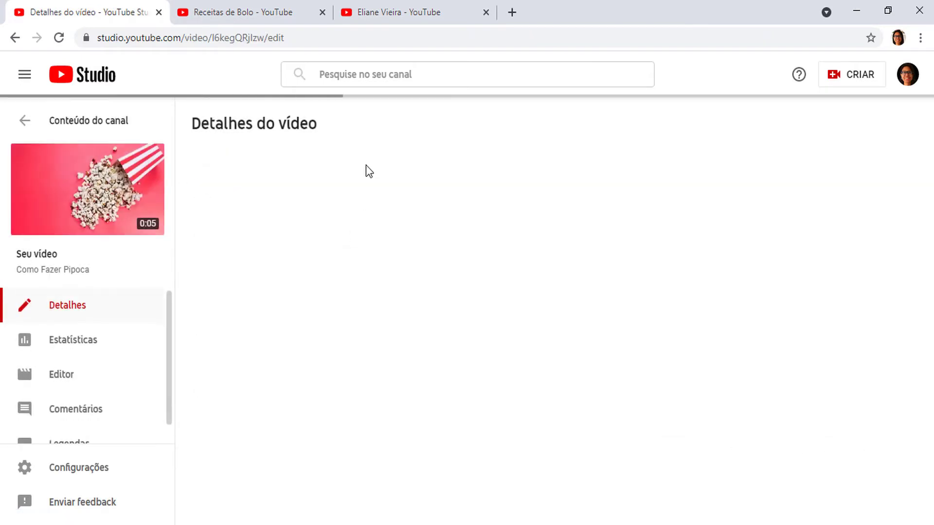
pyautogui.scroll(-5, 507, 220)
pyautogui.scroll(-3, 507, 220)
pyautogui.scroll(3, 507, 224)
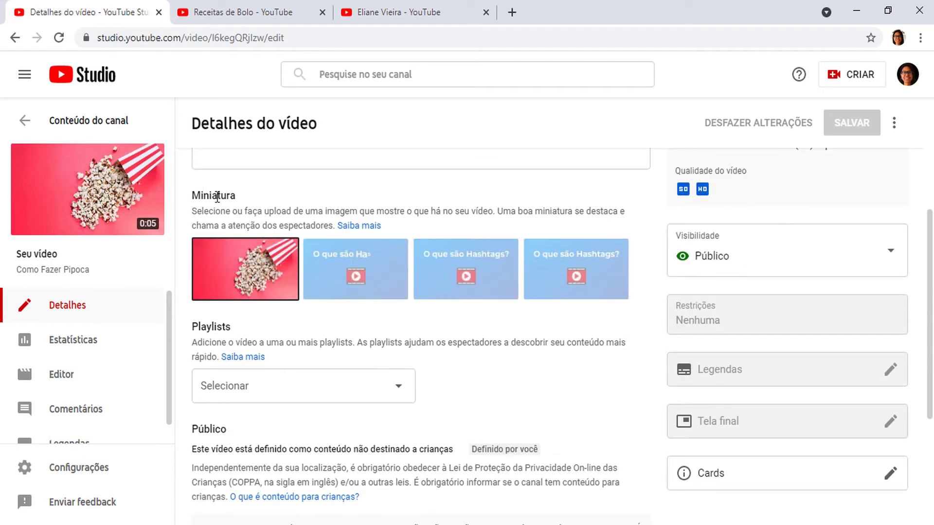
pyautogui.moveTo(217, 196); pyautogui.dragTo(248, 217)
pyautogui.moveTo(193, 324); pyautogui.dragTo(267, 327)
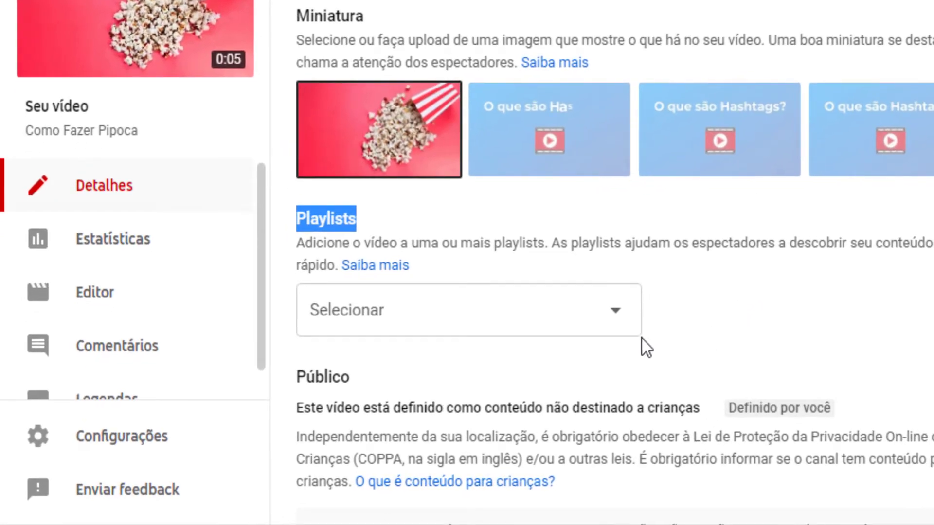
# Create a public playlist titled "Lanche da Tarde" from the video's playlist setting, assign the video to it and save the changes.
pyautogui.click(614, 313)
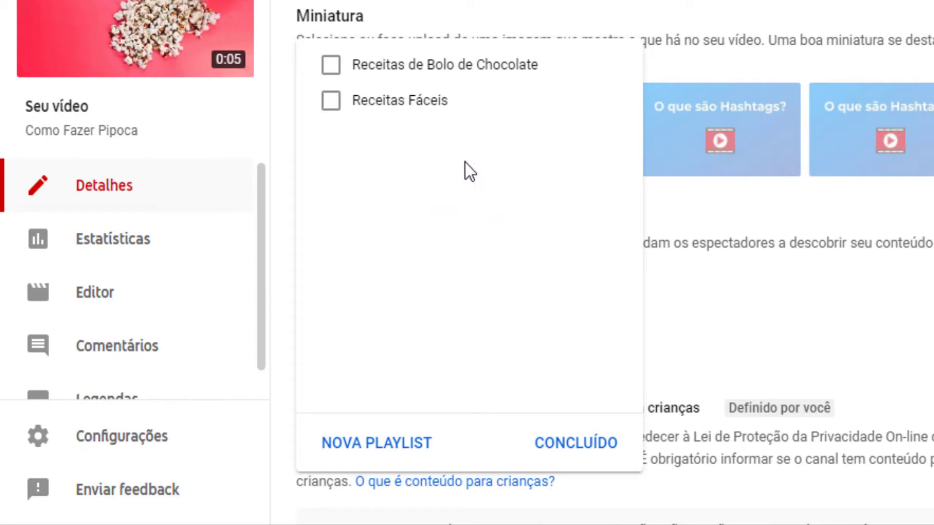
pyautogui.click(389, 452)
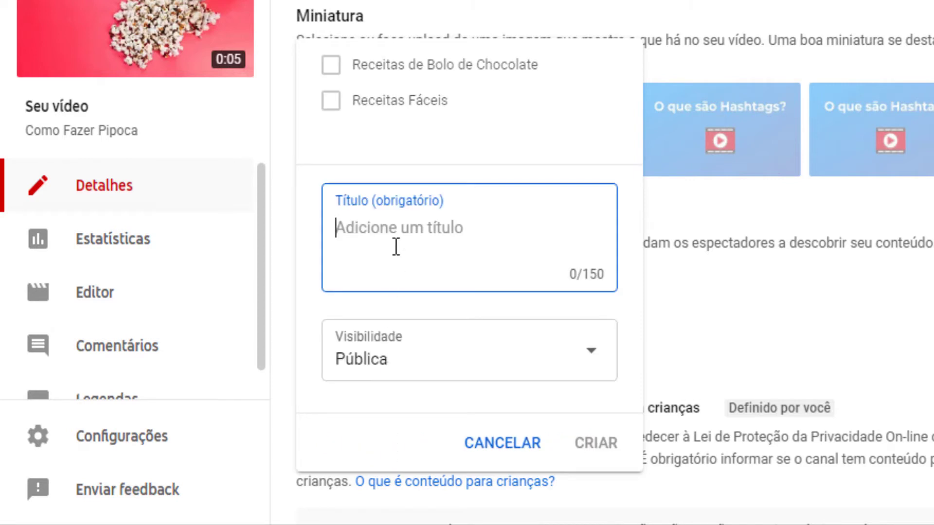
pyautogui.write('Lanch')
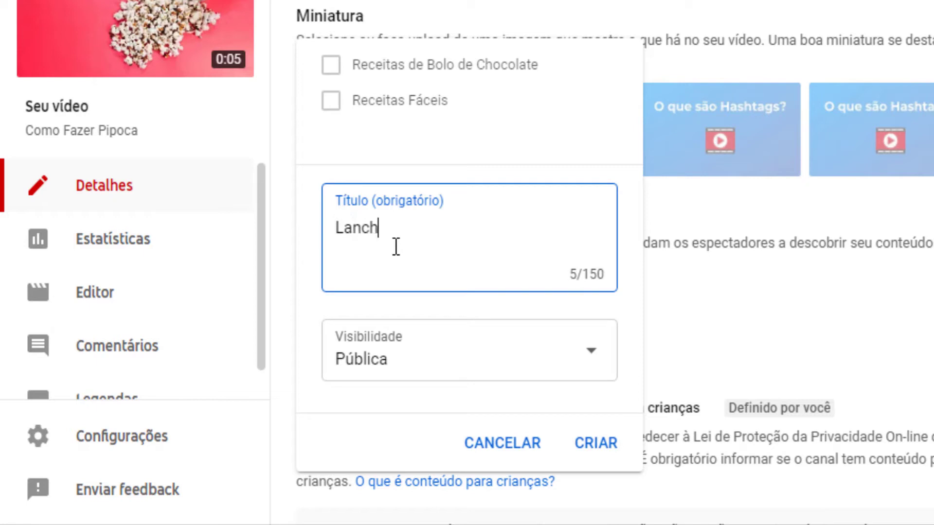
pyautogui.write('e da Tarde')
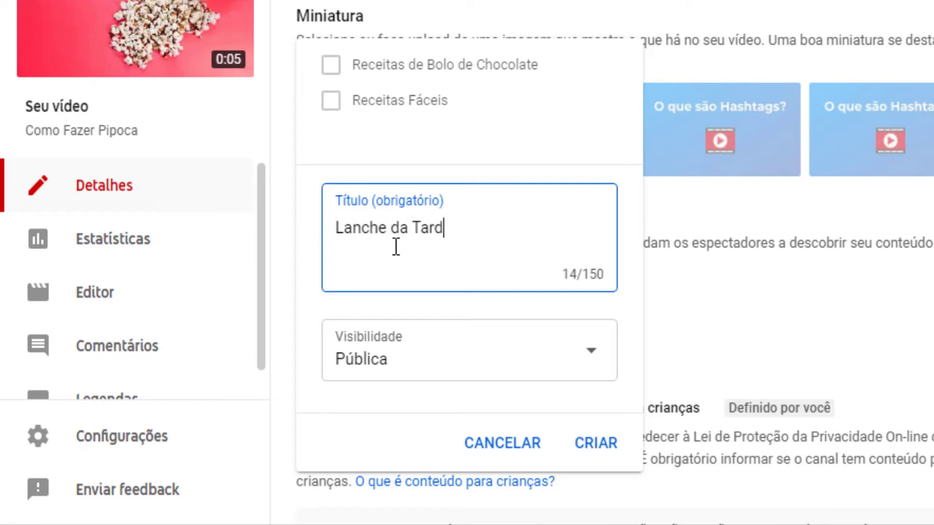
pyautogui.click(594, 443)
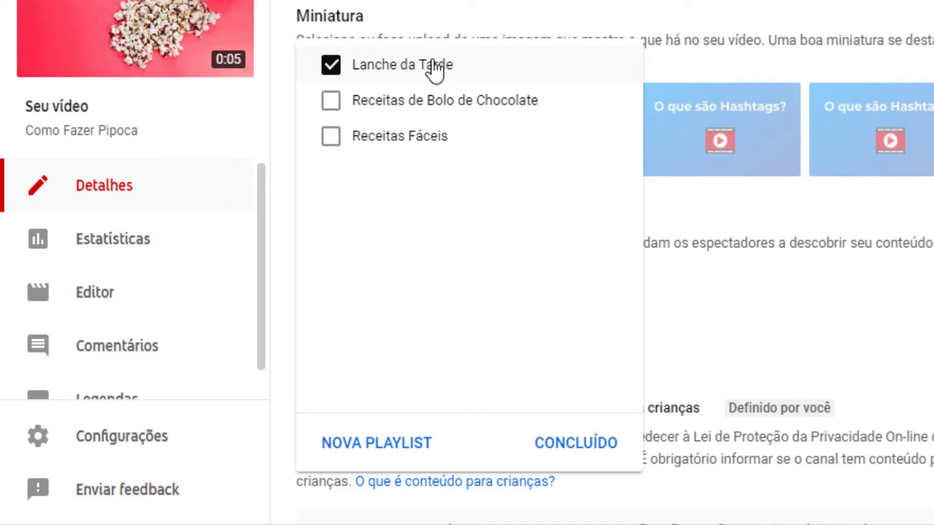
pyautogui.click(580, 445)
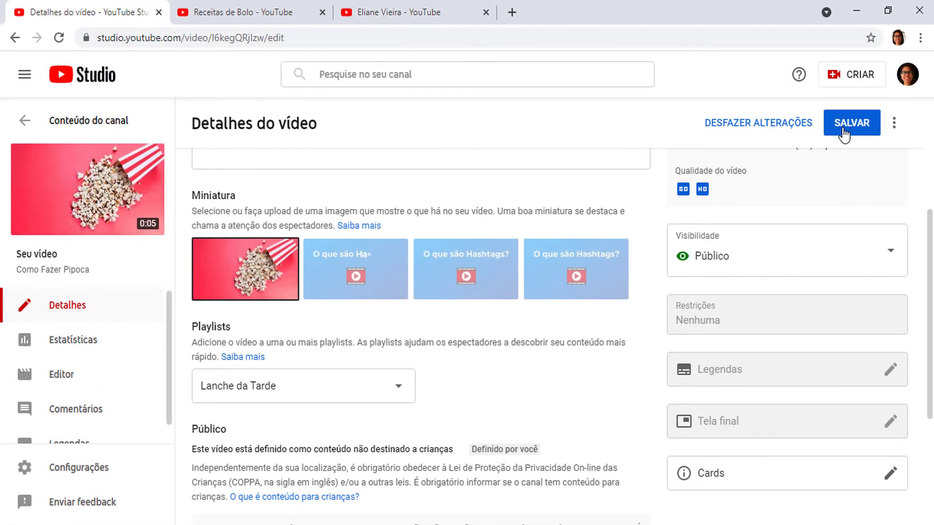
pyautogui.click(851, 128)
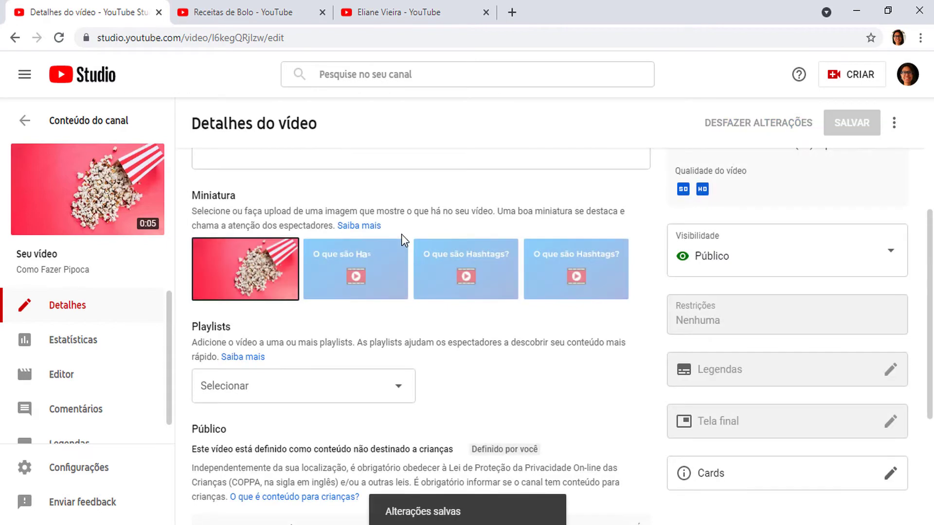
# Leave the video details, return to the channel's playlists and refresh the list.
pyautogui.click(24, 121)
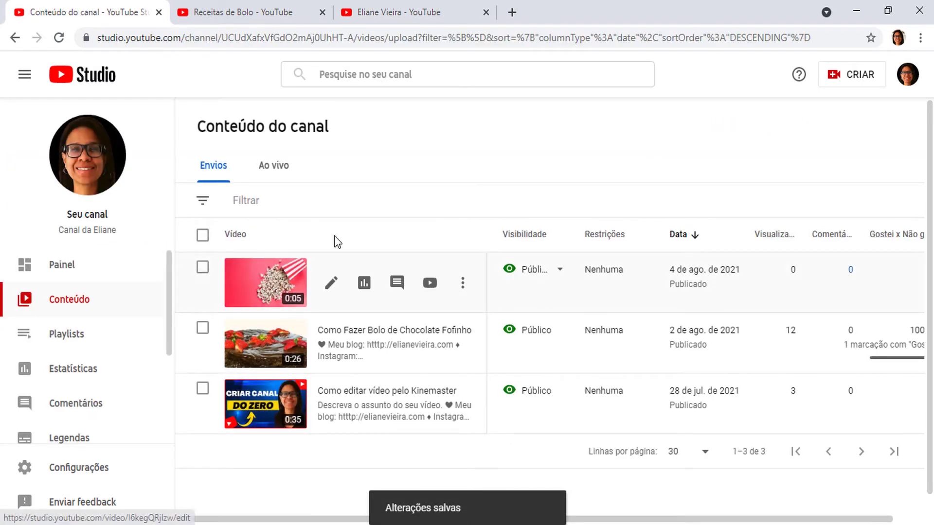
pyautogui.click(66, 336)
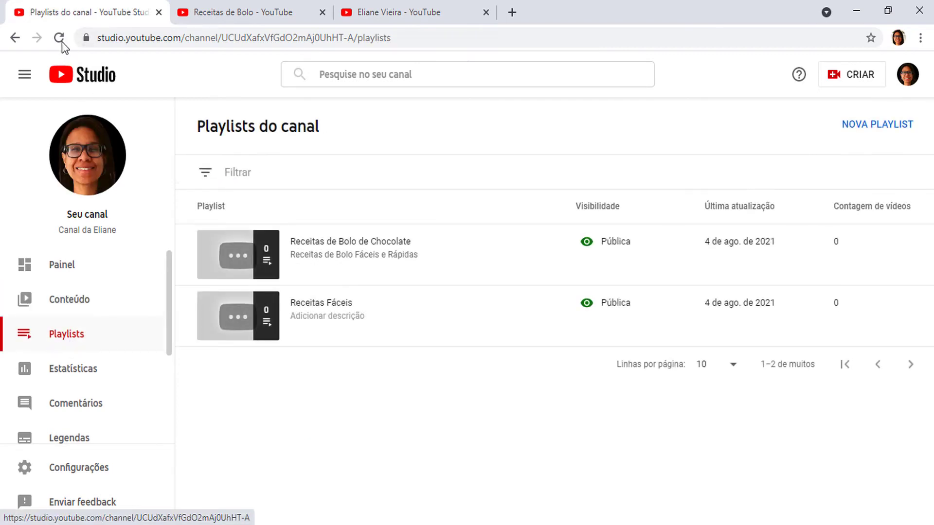
pyautogui.click(61, 40)
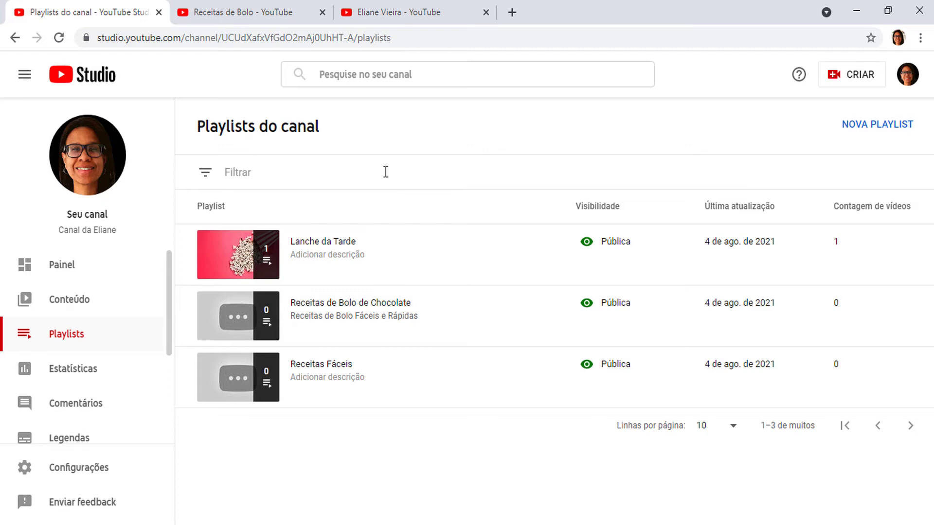
# Open the "Lanche da Tarde" playlist for editing on YouTube and save the description "Sugestões de Lanche da Tarde".
pyautogui.moveTo(294, 262)
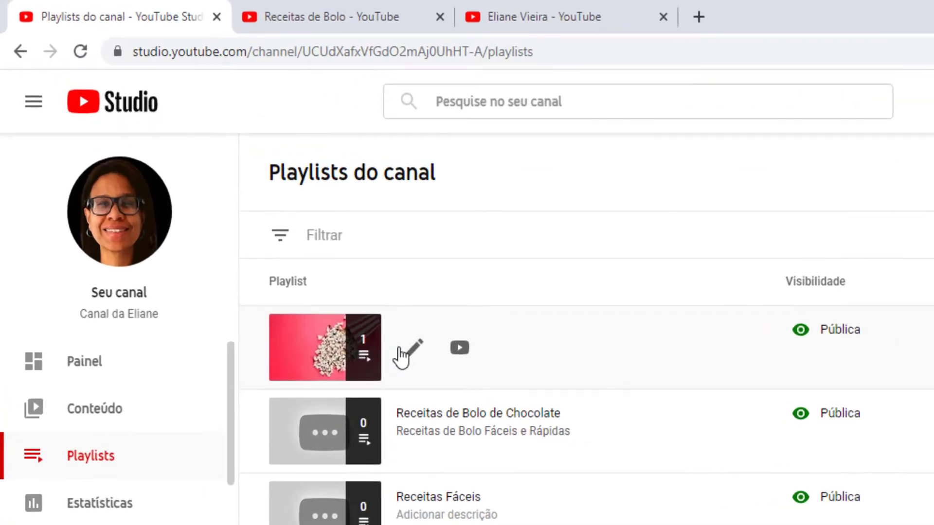
pyautogui.click(410, 348)
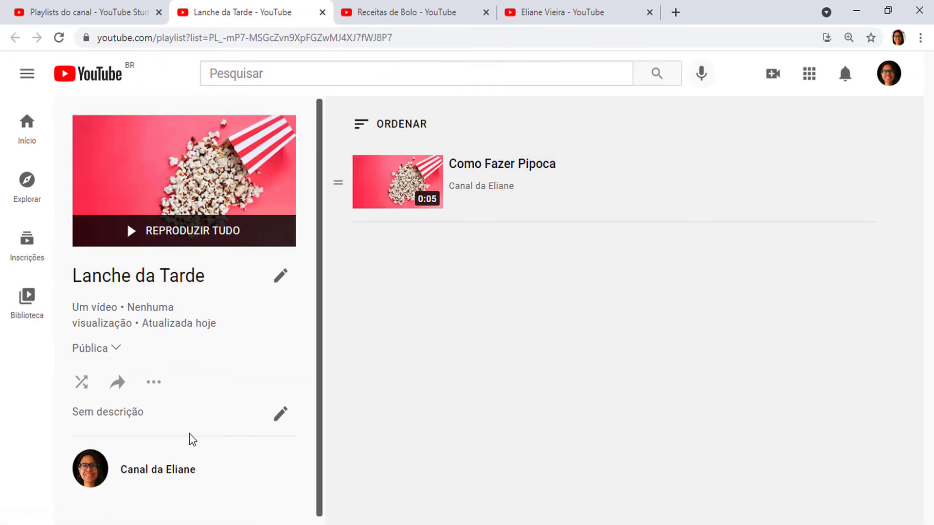
pyautogui.click(285, 421)
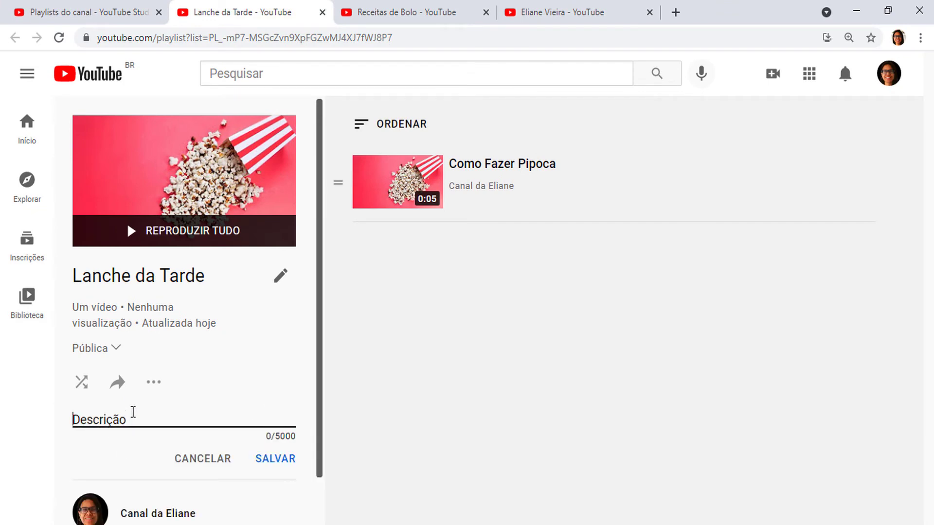
pyautogui.write('Suge')
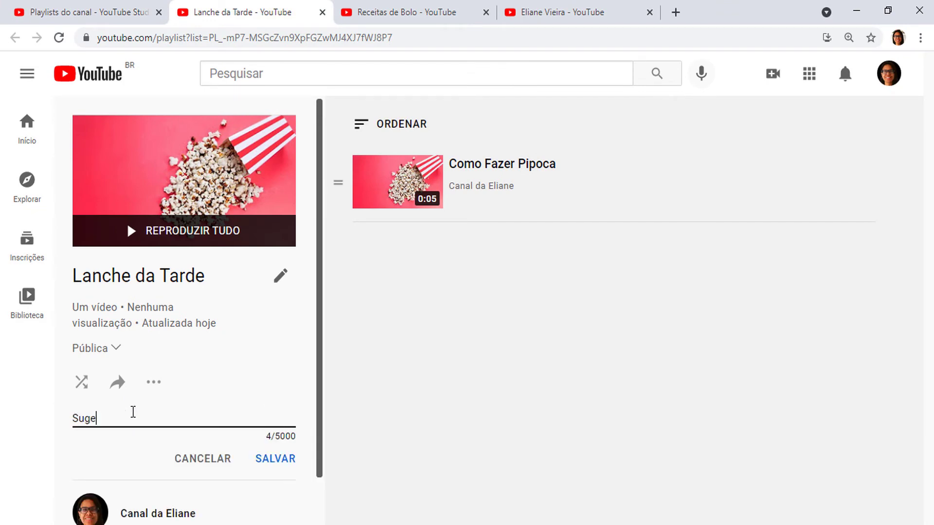
pyautogui.write('stões de Lanche da Tarde')
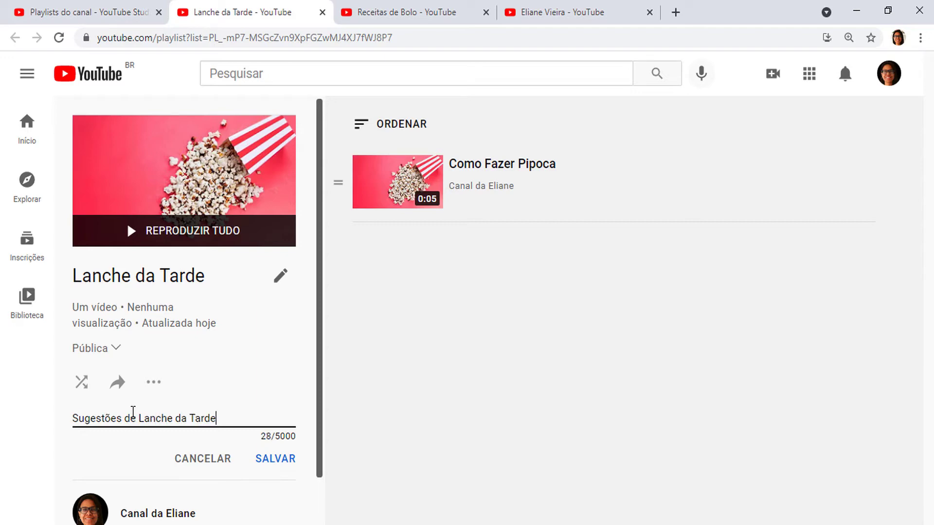
pyautogui.click(276, 459)
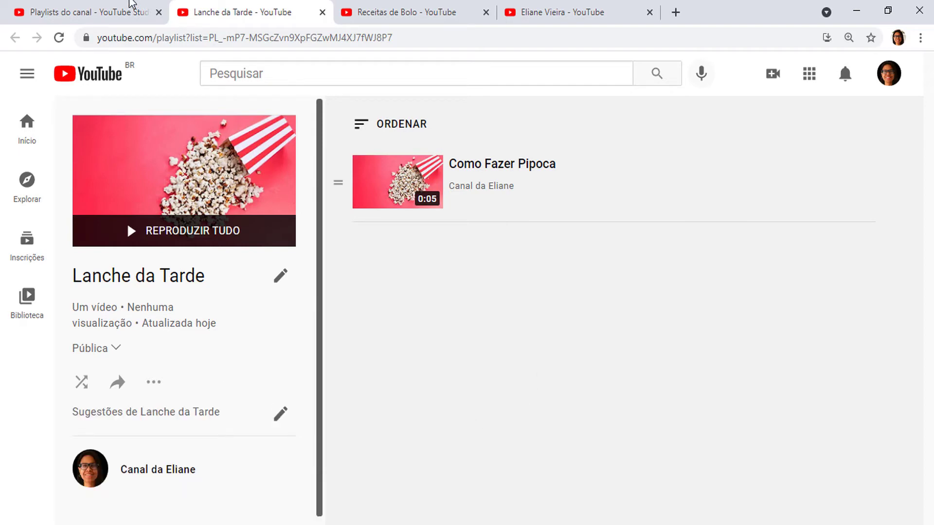
# Refresh the playlist list in YouTube Studio and open the "Receitas de Bolo de Chocolate" playlist for editing on YouTube.
pyautogui.click(118, 10)
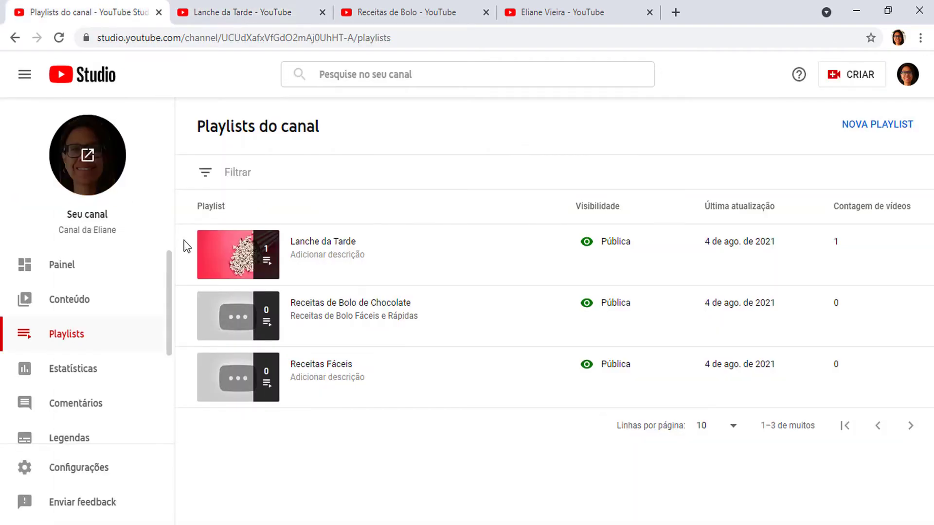
pyautogui.click(58, 38)
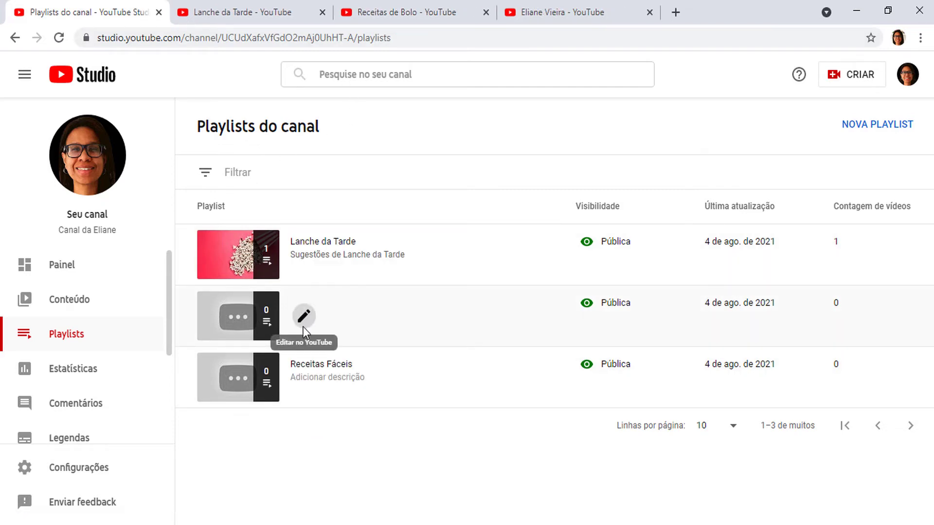
pyautogui.click(305, 319)
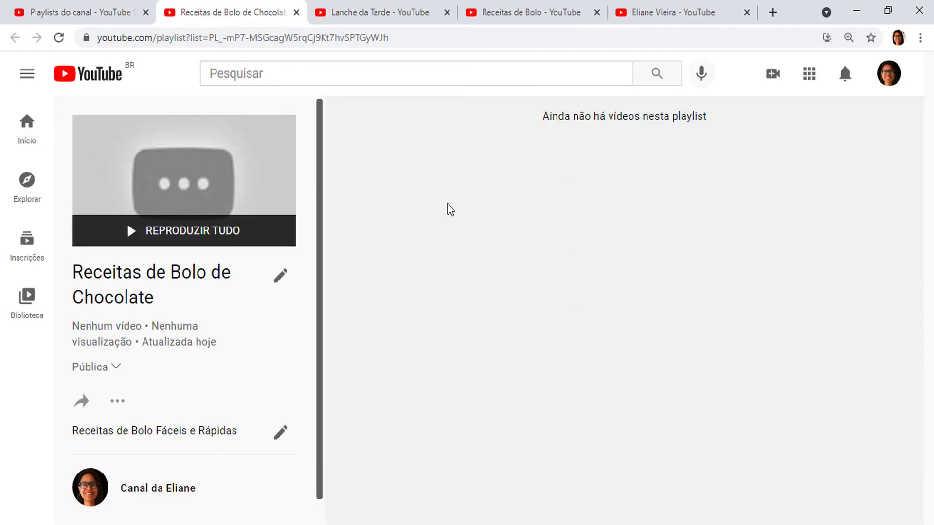
pyautogui.moveTo(537, 119); pyautogui.dragTo(770, 133)
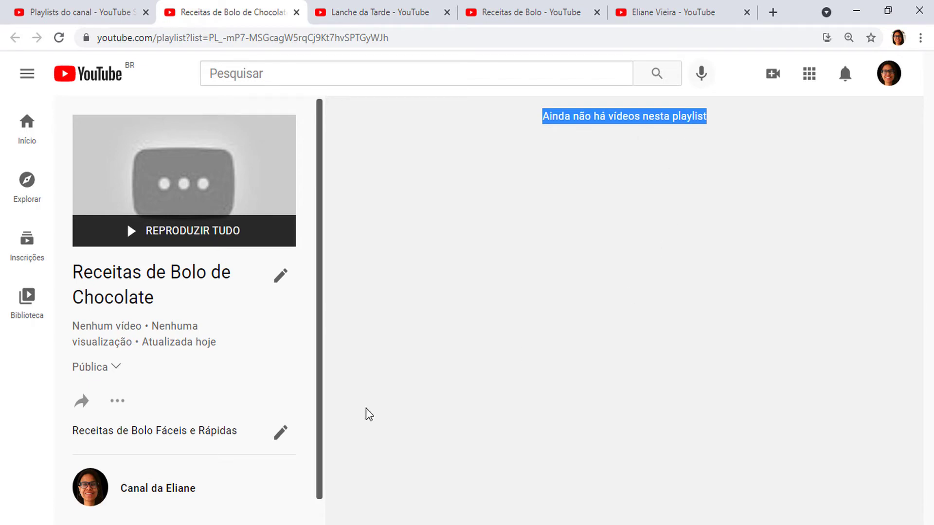
# Add the channel's own video "Como Fazer Bolo de Chocolate Fofinho" to the "Receitas de Bolo de Chocolate" playlist.
pyautogui.click(118, 401)
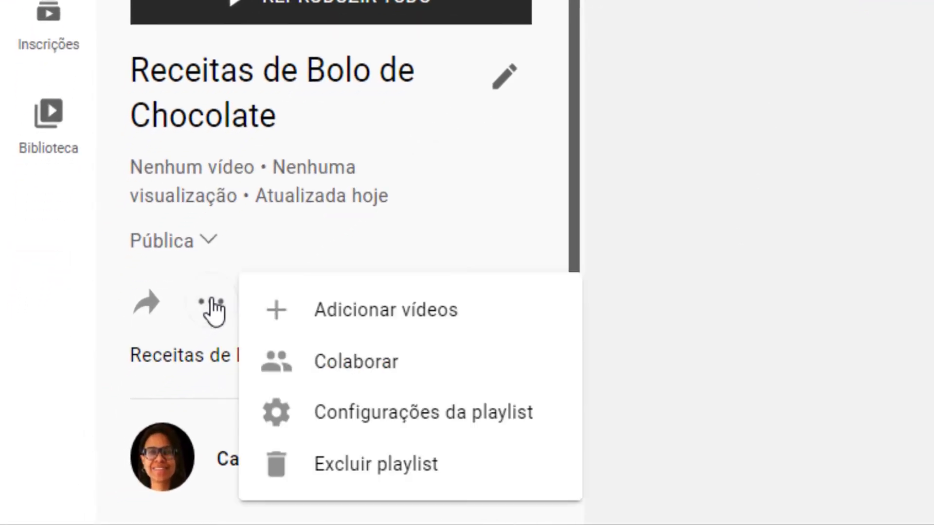
pyautogui.click(412, 326)
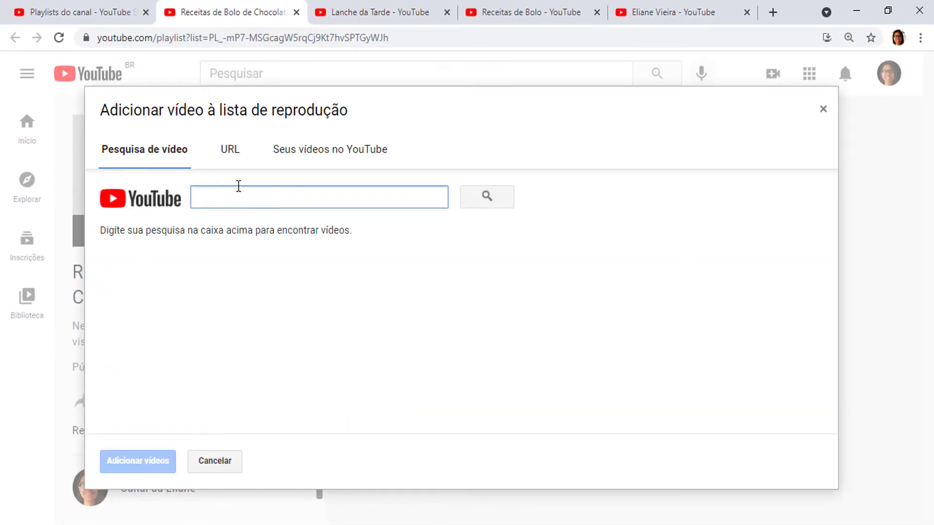
pyautogui.click(227, 154)
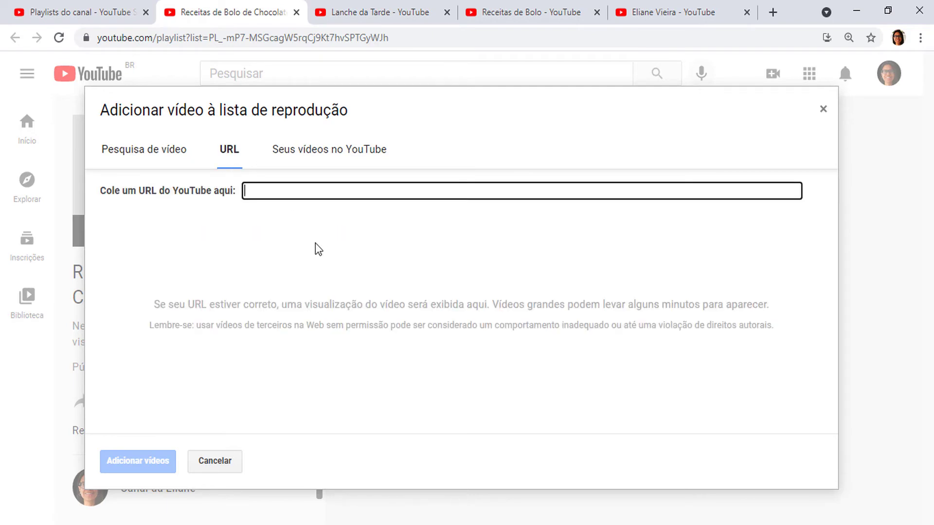
pyautogui.click(351, 149)
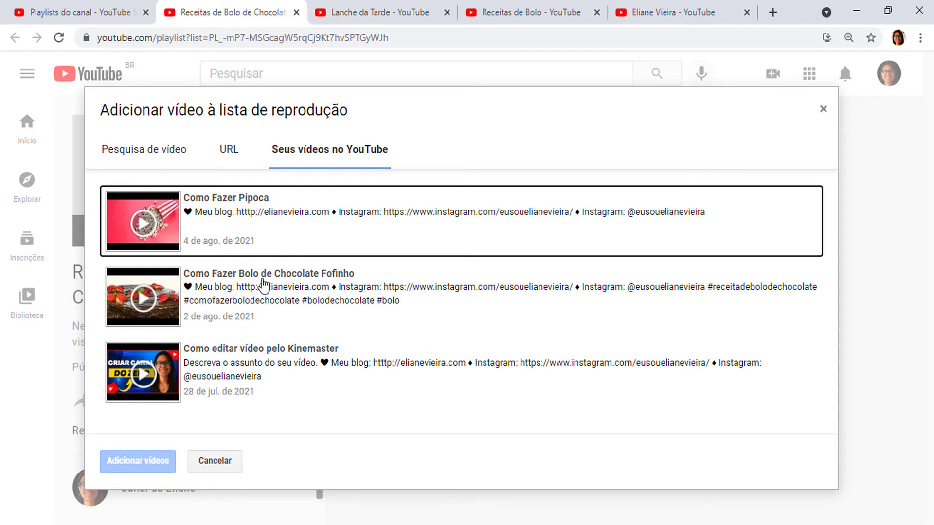
pyautogui.click(241, 296)
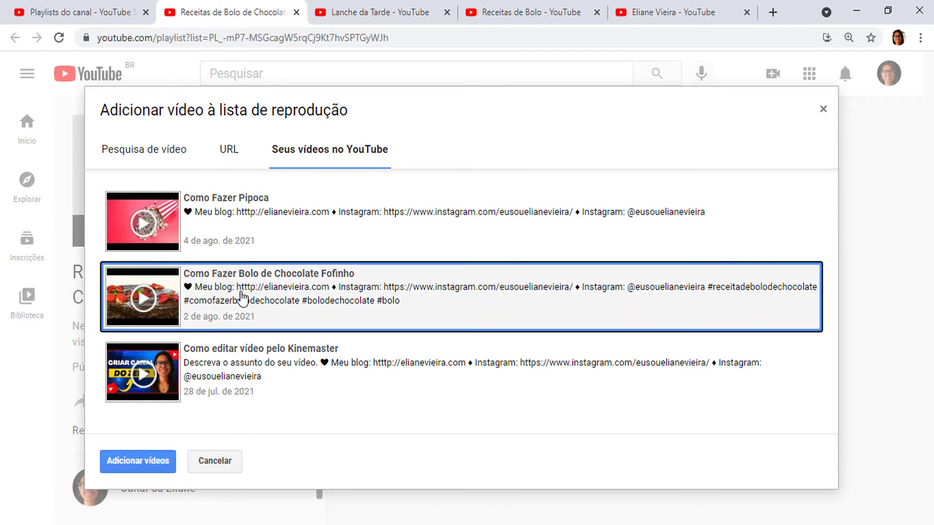
pyautogui.click(136, 464)
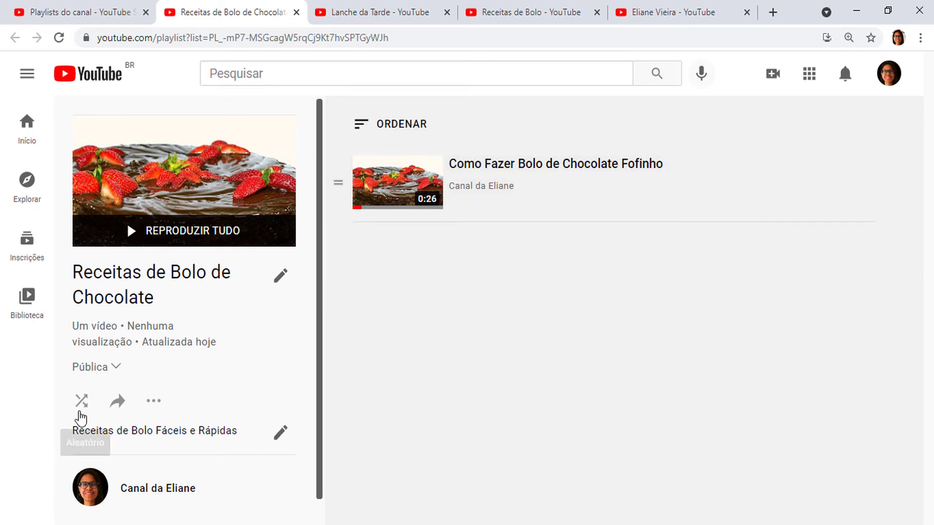
# Start adding more videos to the playlist and select all three of the channel's own videos.
pyautogui.click(153, 401)
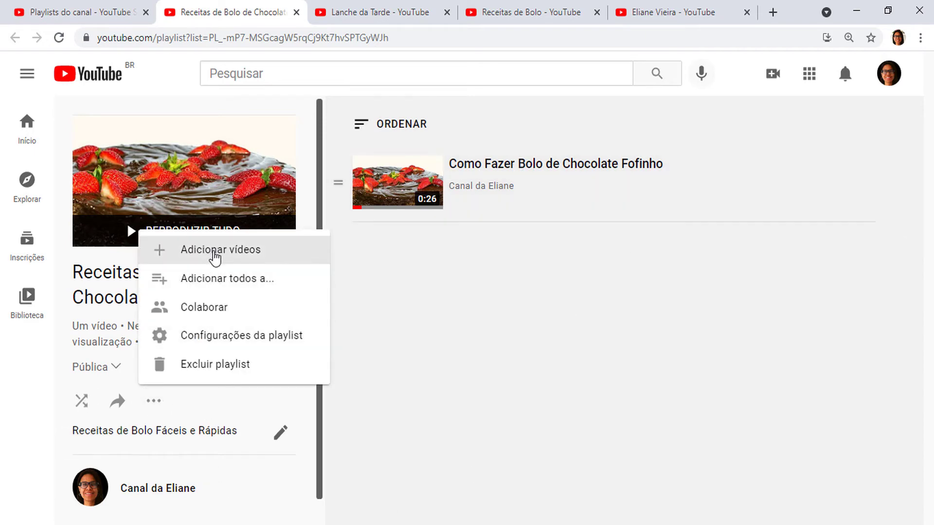
pyautogui.click(215, 251)
pyautogui.click(355, 153)
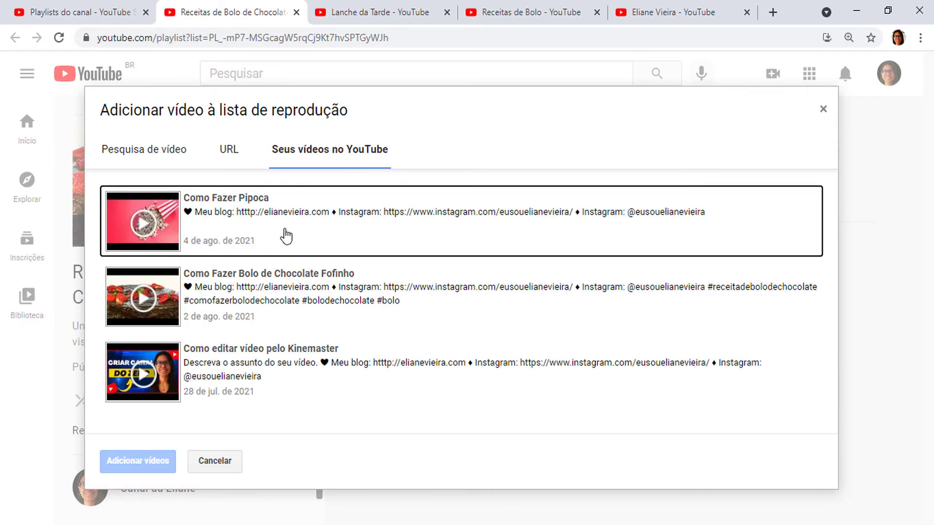
pyautogui.click(257, 221)
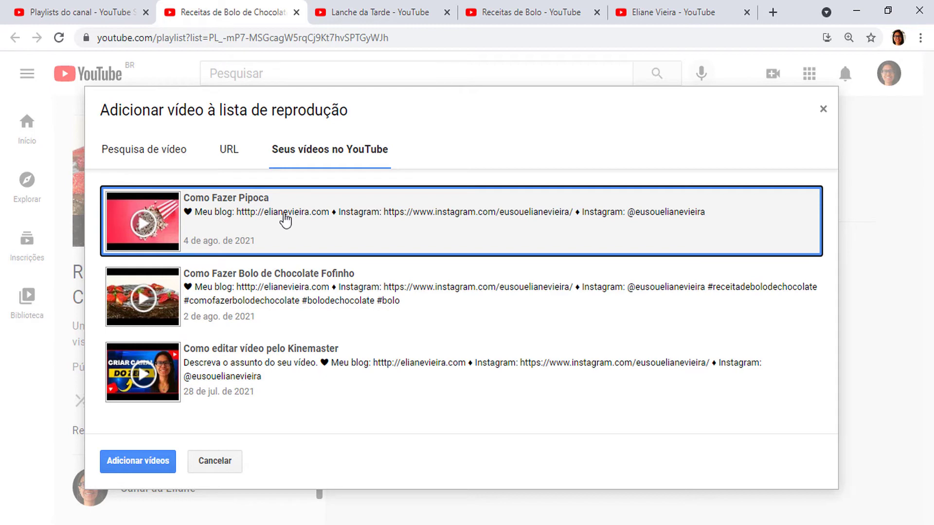
pyautogui.click(290, 293)
pyautogui.click(269, 376)
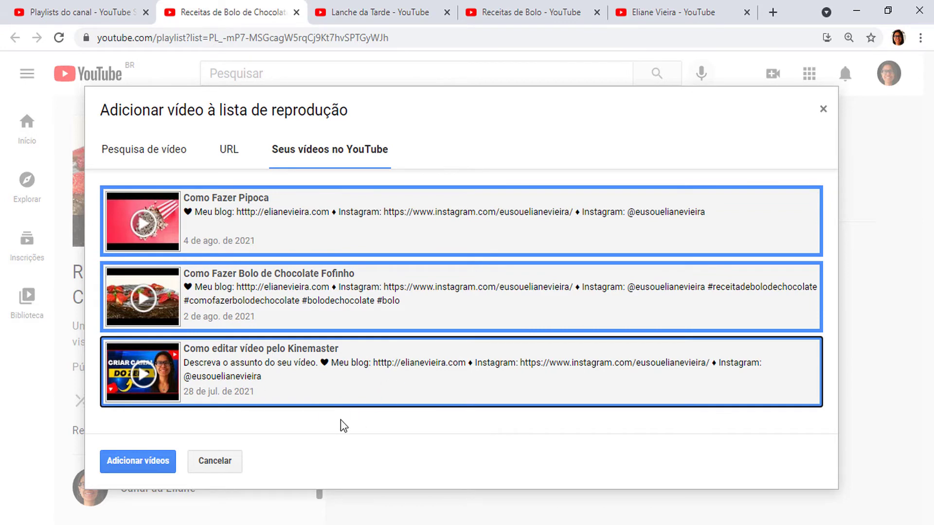
# Narrow the selection to "Como Fazer Pipoca" only and add it to the "Receitas de Bolo de Chocolate" playlist.
pyautogui.click(265, 220)
pyautogui.click(287, 321)
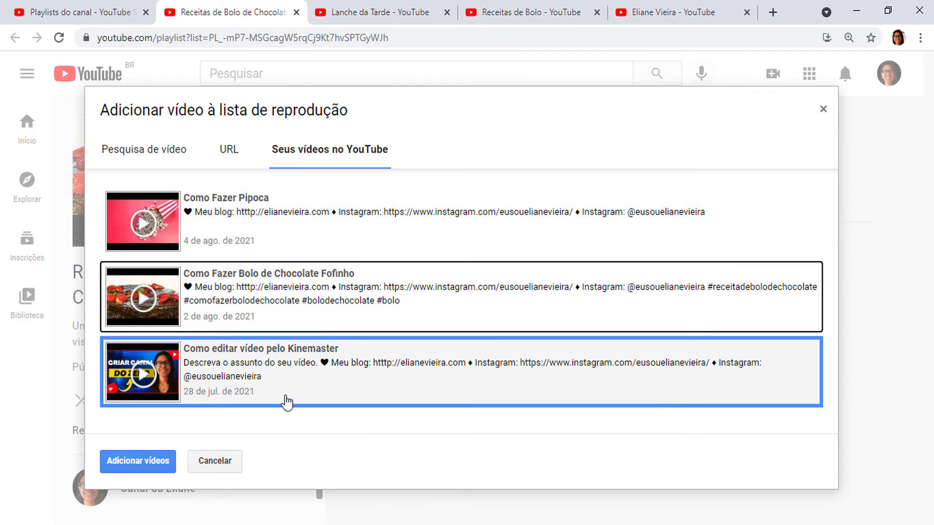
pyautogui.click(287, 402)
pyautogui.click(265, 216)
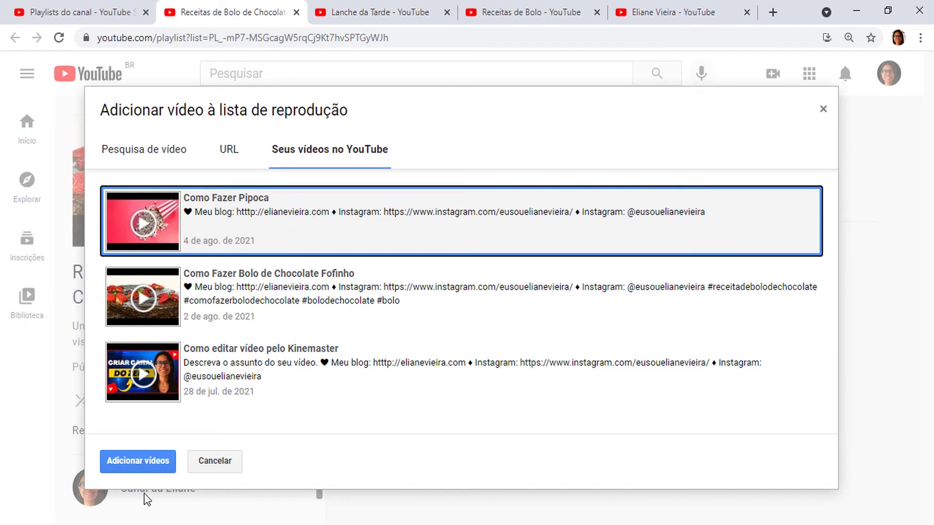
pyautogui.click(148, 462)
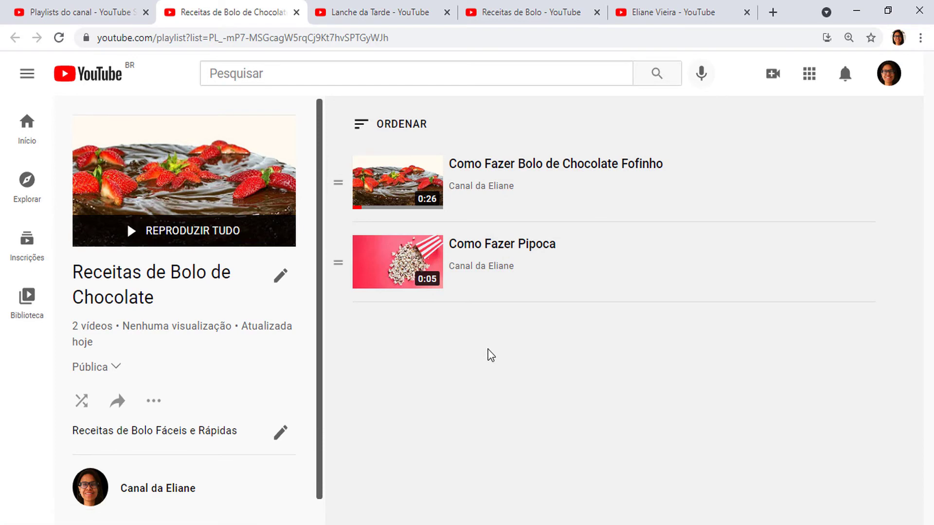
# Move "Como Fazer Bolo de Chocolate Fofinho" below "Como Fazer Pipoca" in the playlist and return it to first place.
pyautogui.moveTo(340, 182); pyautogui.dragTo(336, 273)
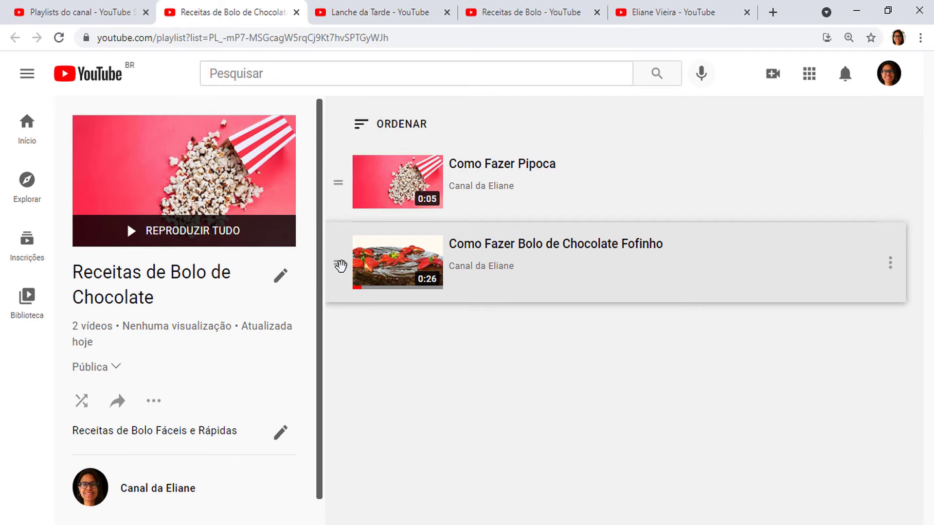
pyautogui.moveTo(340, 265); pyautogui.dragTo(346, 175)
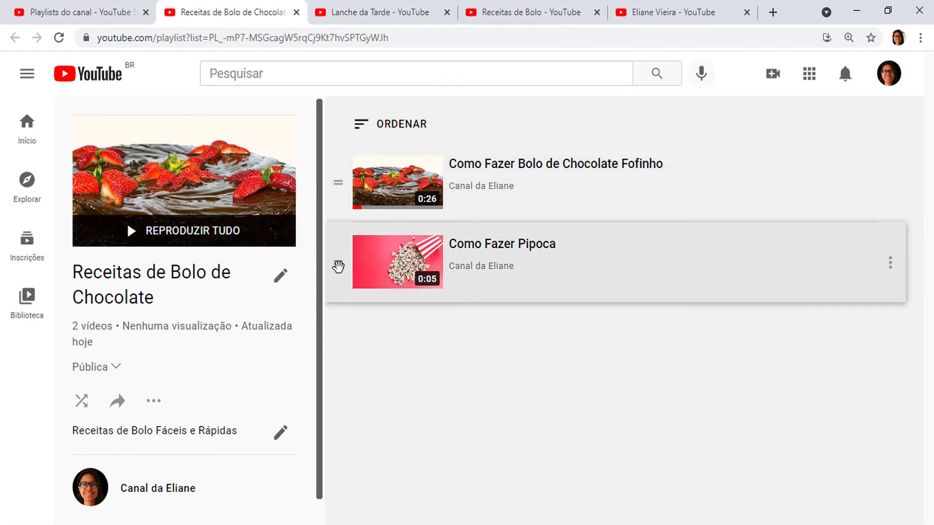
pyautogui.moveTo(338, 266); pyautogui.dragTo(353, 319)
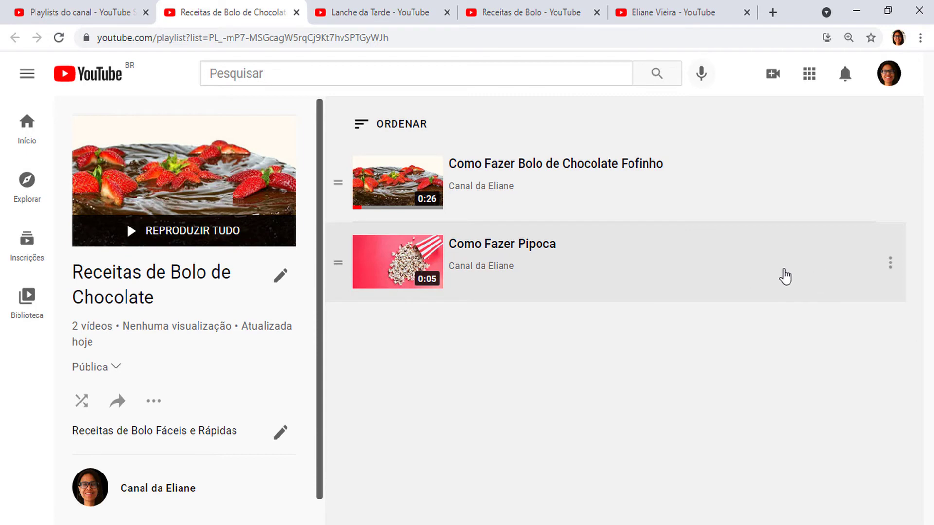
# Send "Como Fazer Pipoca" to the start of the playlist and restore "Como Fazer Bolo de Chocolate Fofinho" to first place.
pyautogui.click(891, 265)
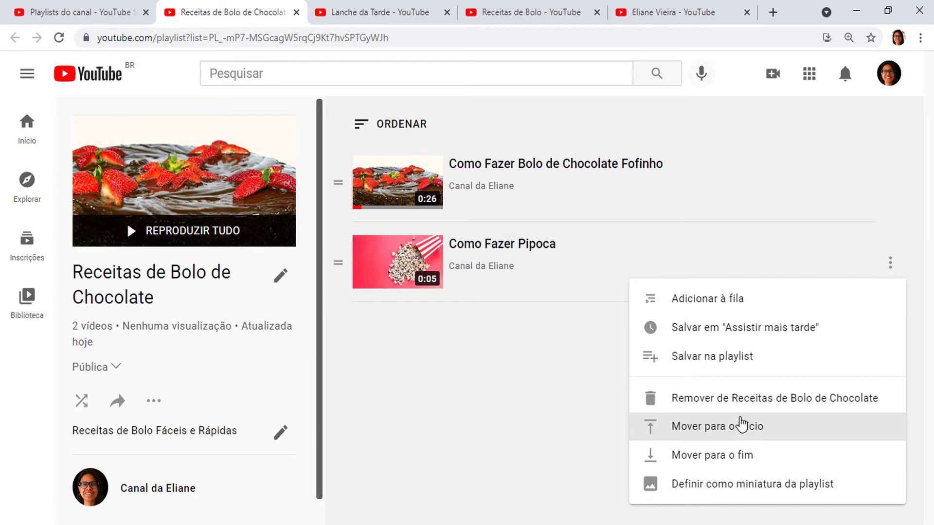
pyautogui.click(755, 430)
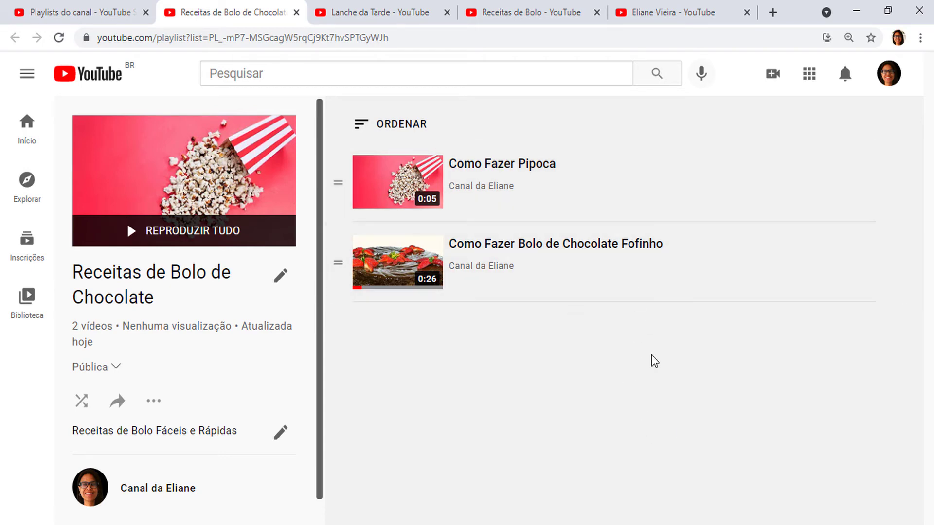
pyautogui.moveTo(330, 261); pyautogui.dragTo(346, 291)
pyautogui.click(891, 264)
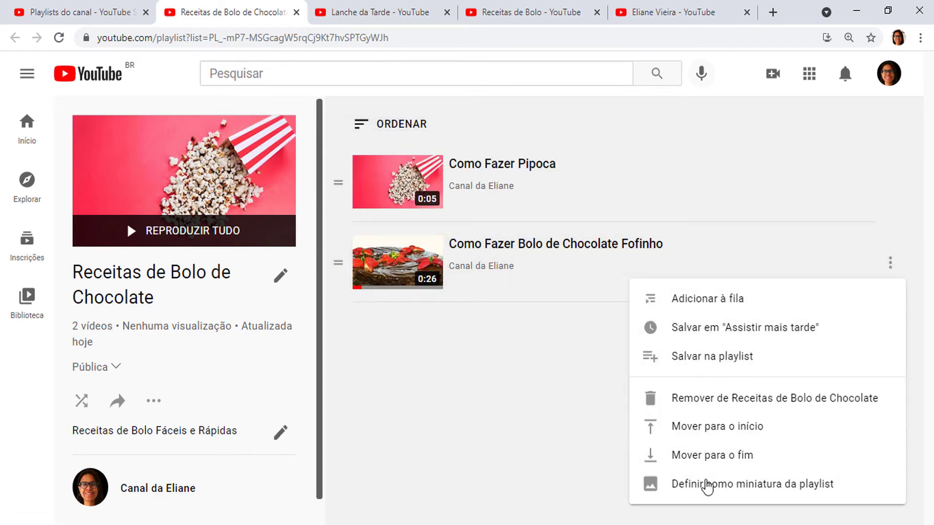
pyautogui.click(523, 413)
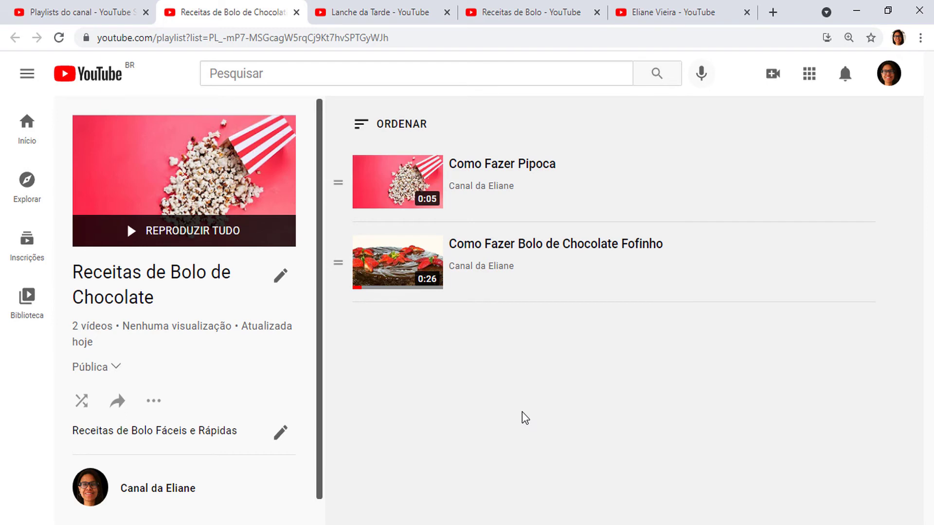
pyautogui.moveTo(339, 265); pyautogui.dragTo(358, 181)
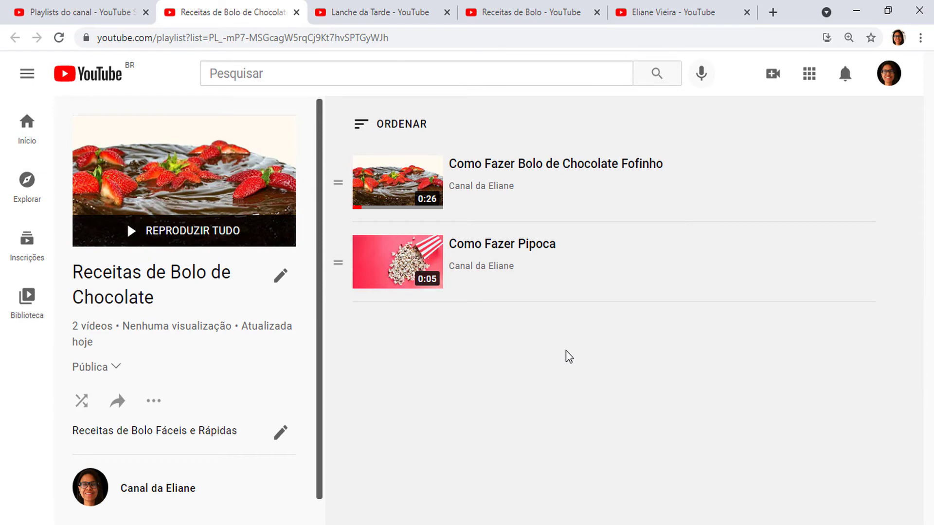
# Return to the channel's playlists in YouTube Studio and open the "Receitas Fáceis" playlist for editing on YouTube.
pyautogui.click(58, 12)
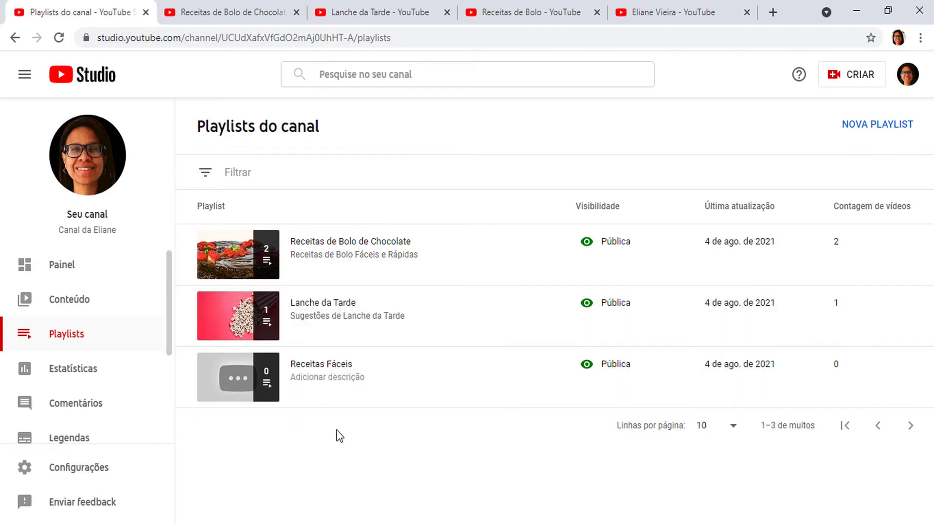
pyautogui.moveTo(308, 384)
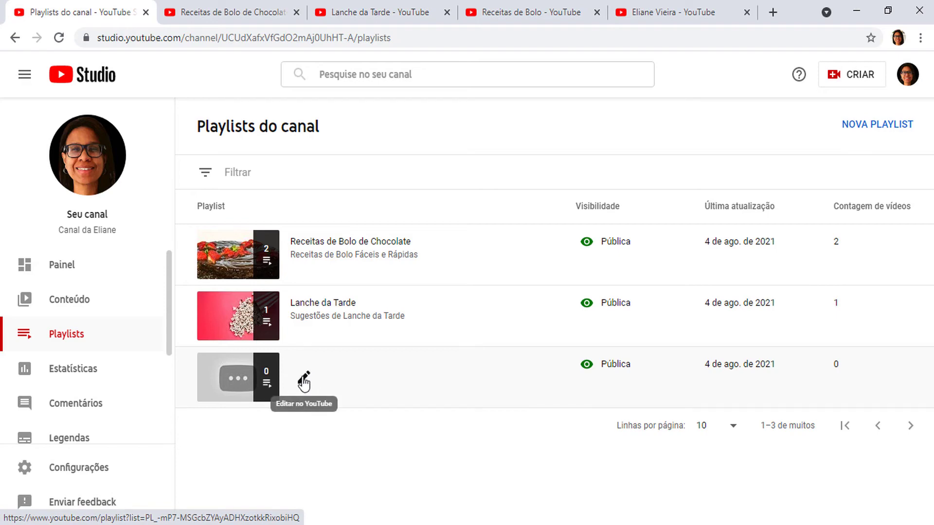
pyautogui.click(304, 379)
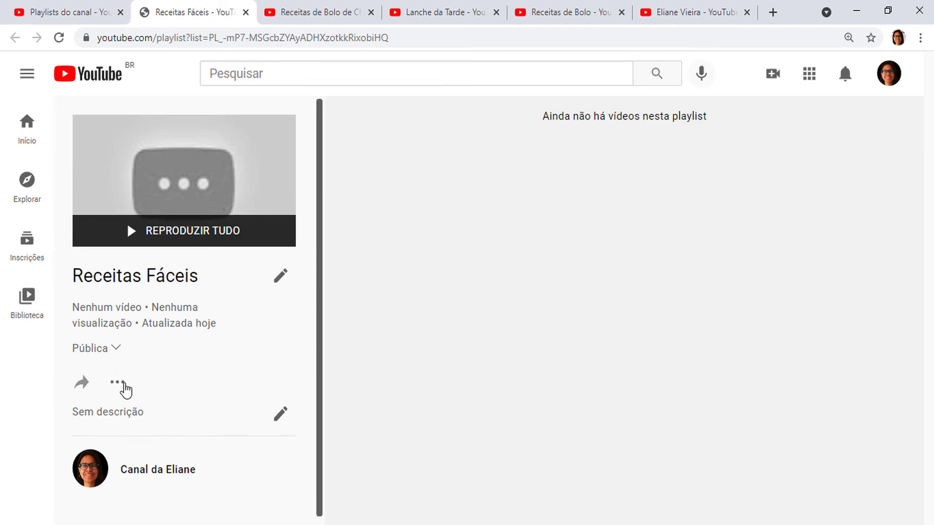
# Add the channel's own video "Como editar vídeo pelo Kinemaster" to the "Receitas Fáceis" playlist.
pyautogui.click(120, 384)
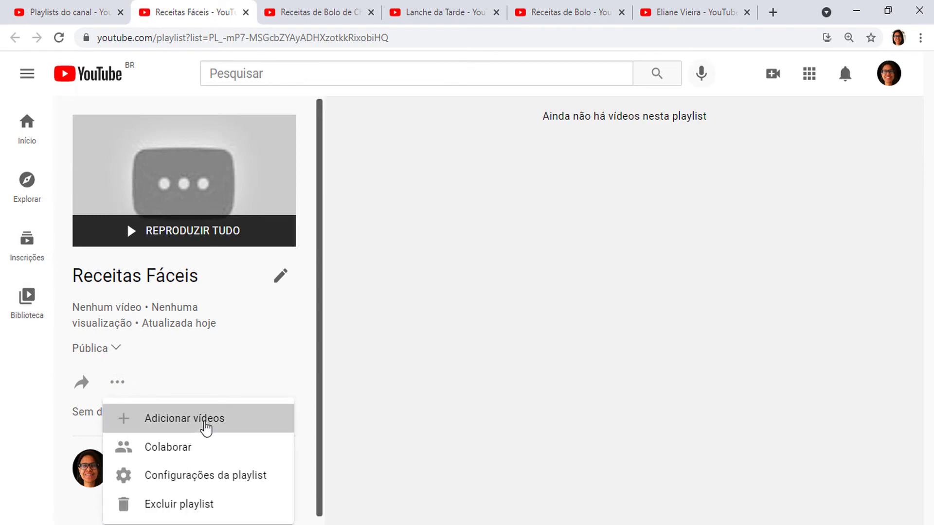
pyautogui.click(207, 424)
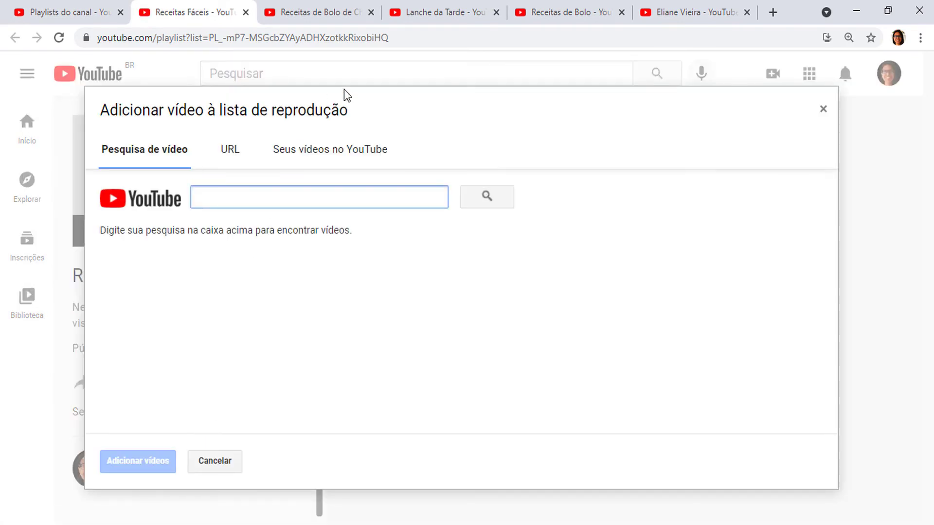
pyautogui.click(343, 154)
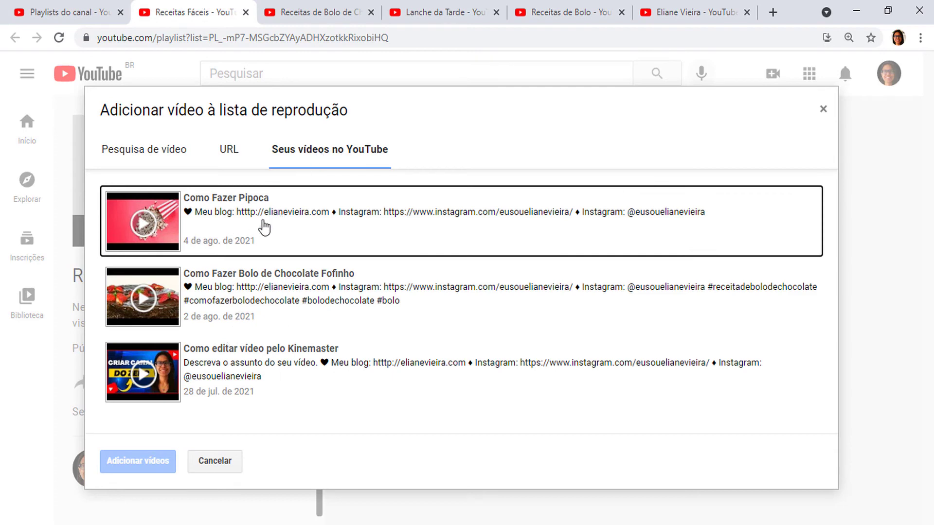
pyautogui.click(258, 366)
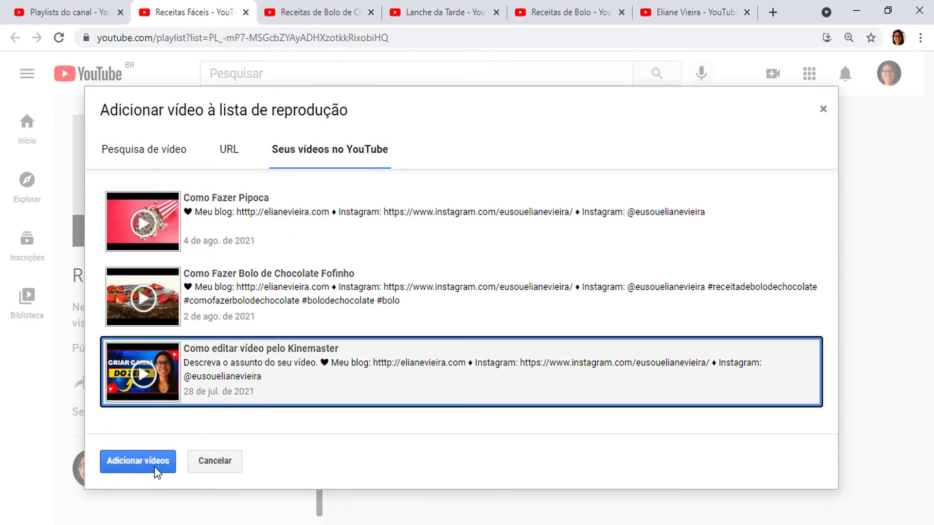
pyautogui.click(138, 460)
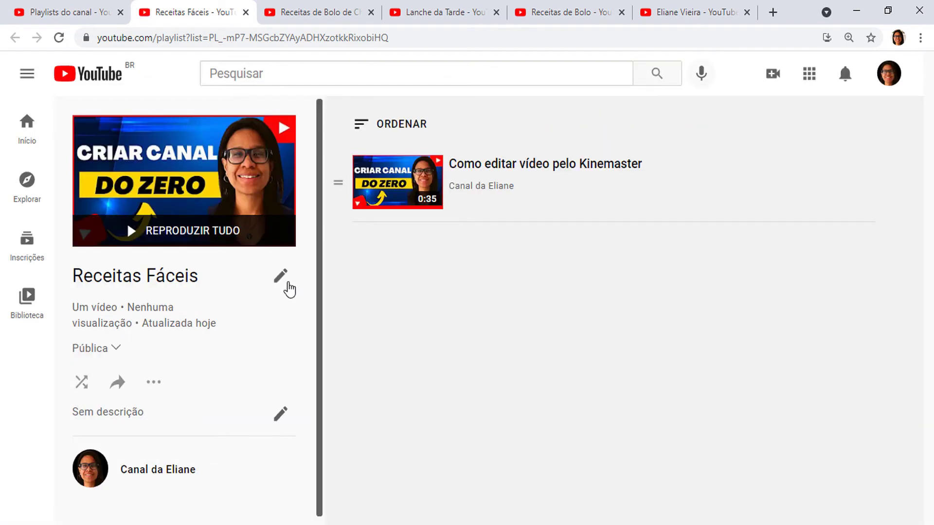
# Rename the "Receitas Fáceis" playlist to "Edição de Vídeos" and refresh the playlist list in YouTube Studio.
pyautogui.click(282, 276)
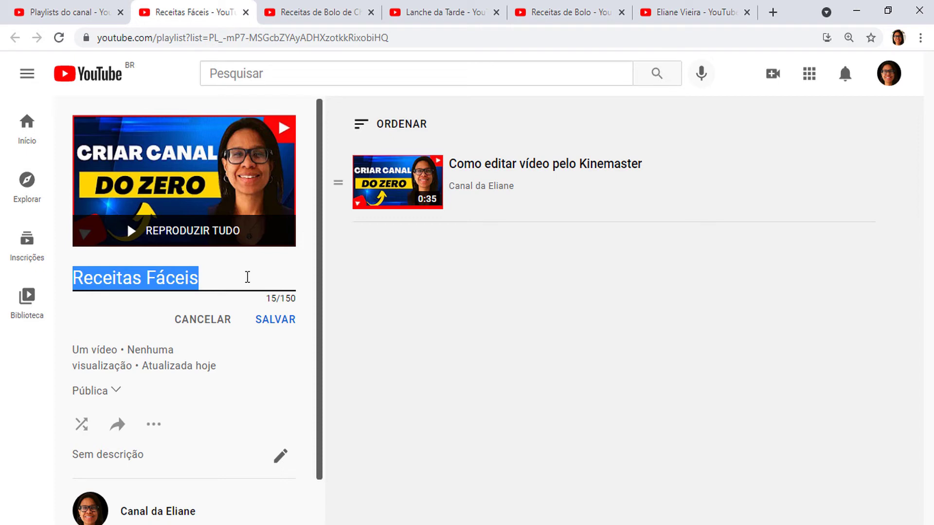
pyautogui.write('Edição de ')
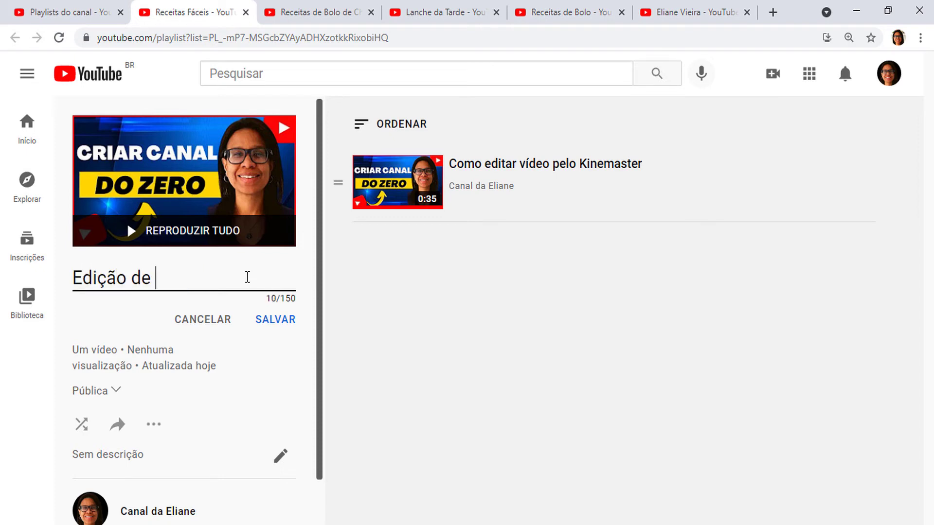
pyautogui.write('Vídeos')
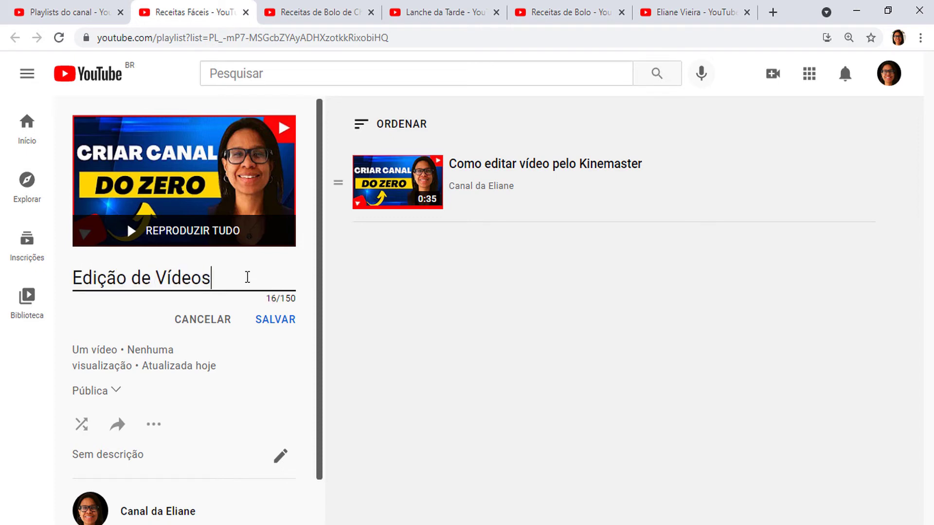
pyautogui.click(270, 321)
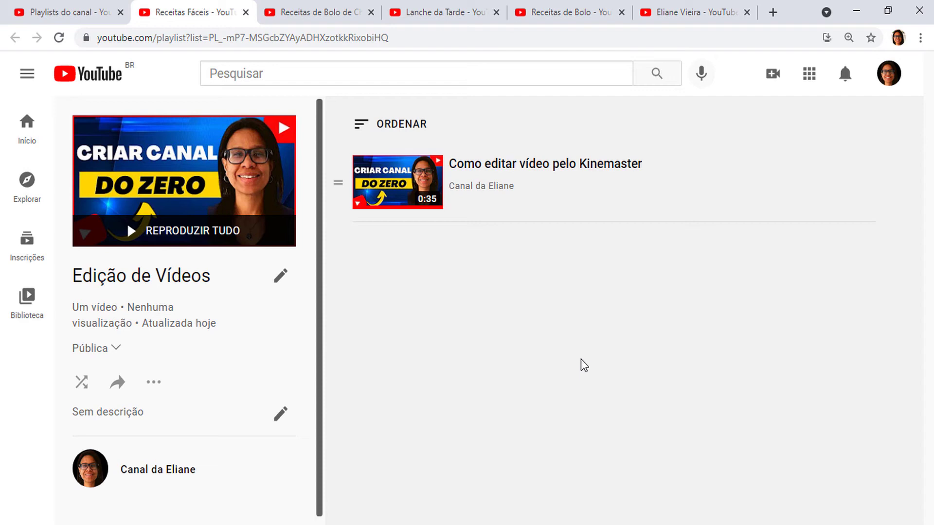
pyautogui.hotkey('ctrl', 'shift', 'Tab')
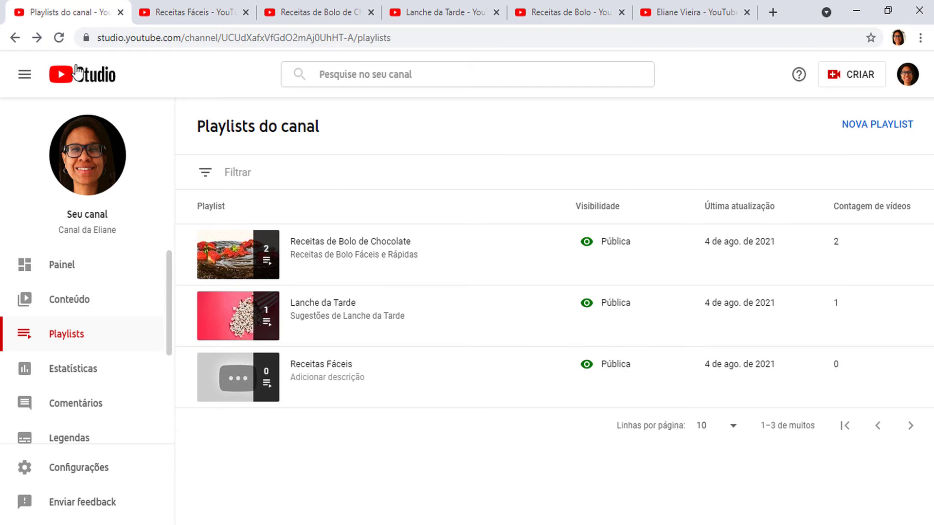
pyautogui.click(59, 38)
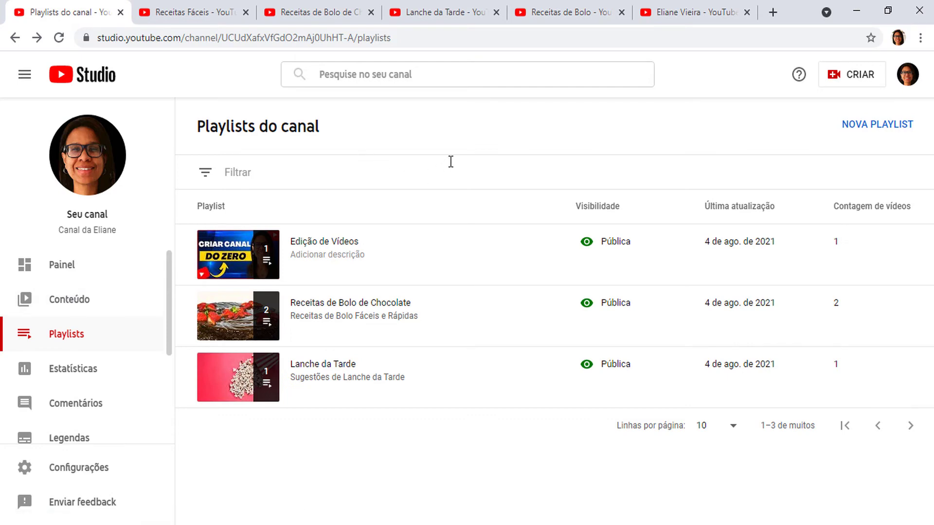
# Open the "Como Fazer Pipoca" video on YouTube from the channel's content list and pause its playback.
pyautogui.click(69, 305)
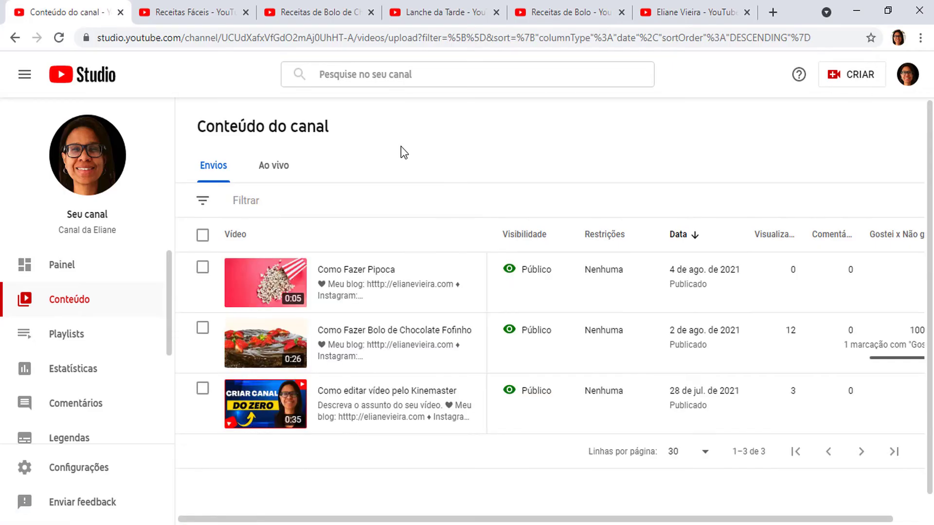
pyautogui.moveTo(430, 296)
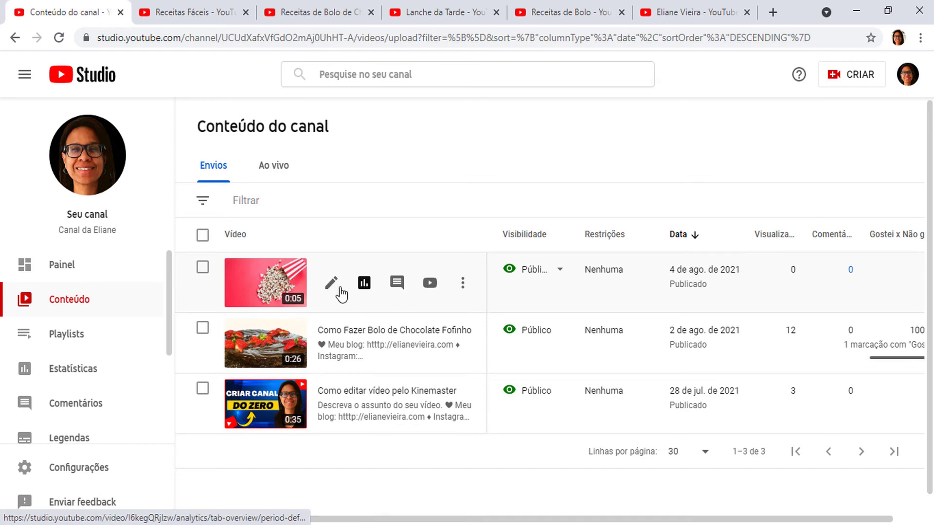
pyautogui.click(430, 285)
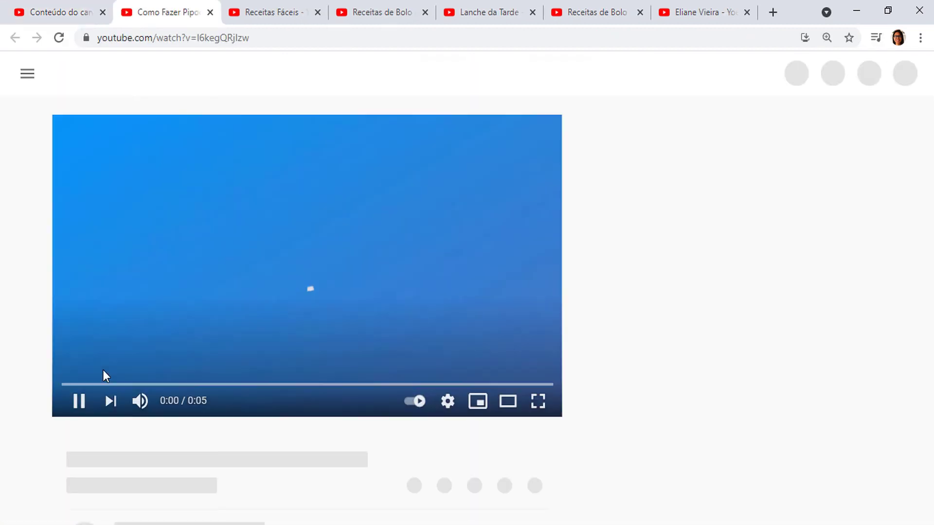
pyautogui.click(73, 400)
# Save the "Como Fazer Pipoca" video to the "Edição de Vídeos" playlist from its watch page.
pyautogui.scroll(-1, 481, 402)
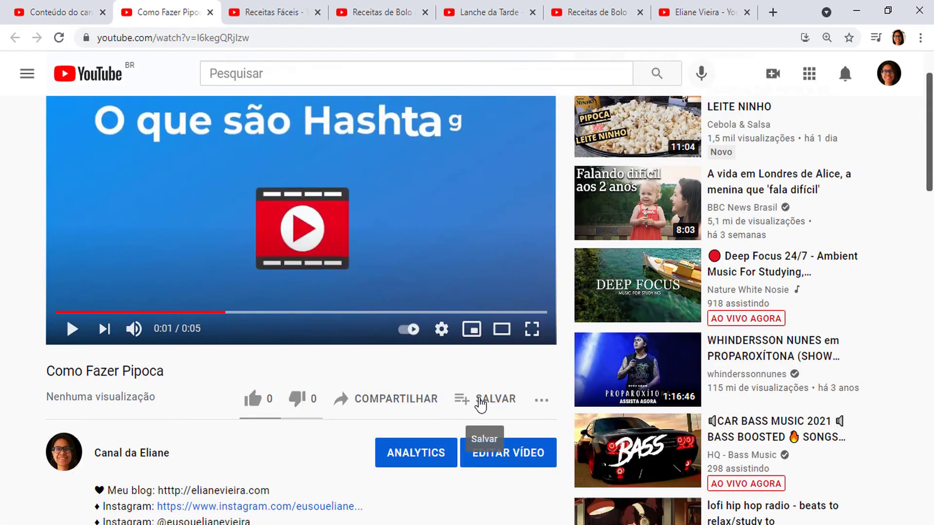
pyautogui.scroll(-3, 510, 401)
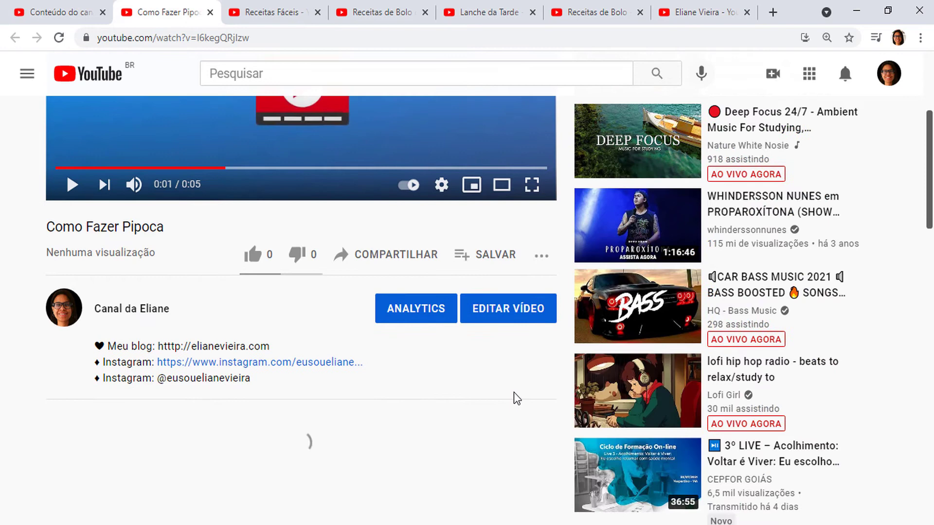
pyautogui.click(503, 256)
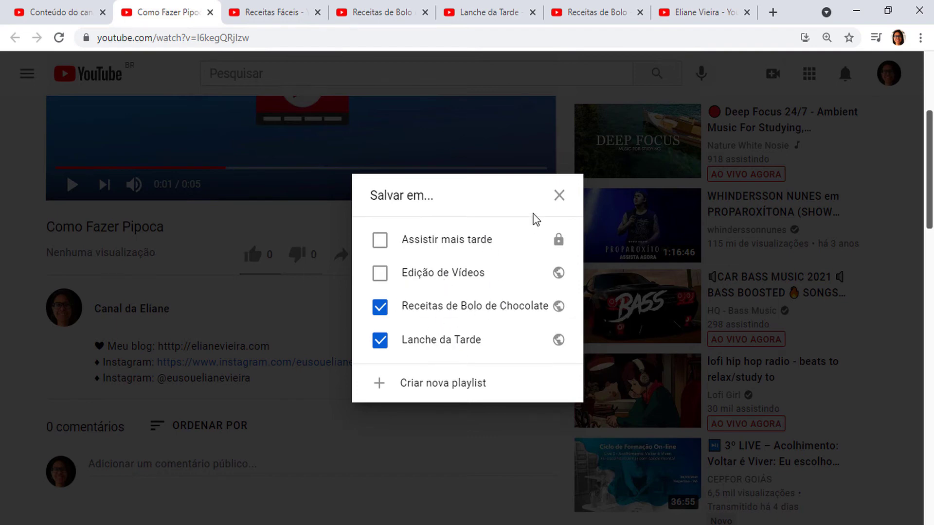
pyautogui.click(560, 196)
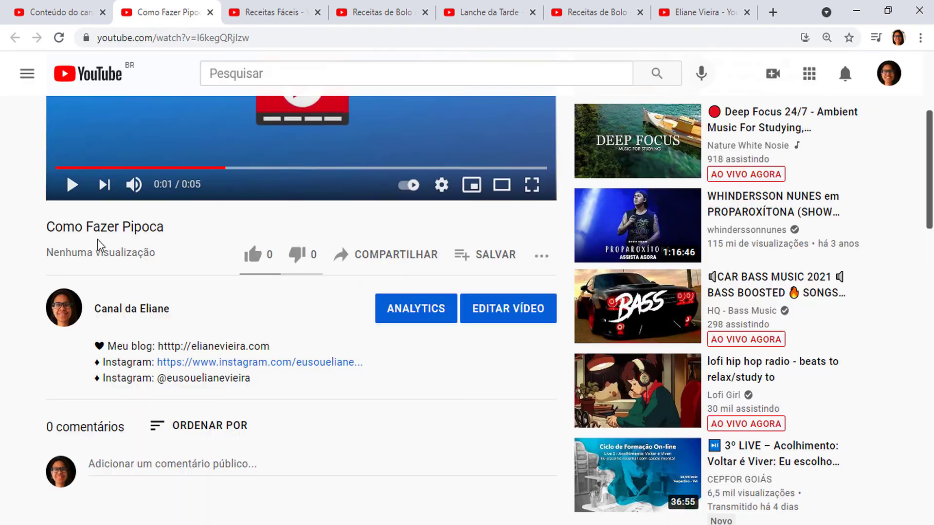
pyautogui.click(498, 259)
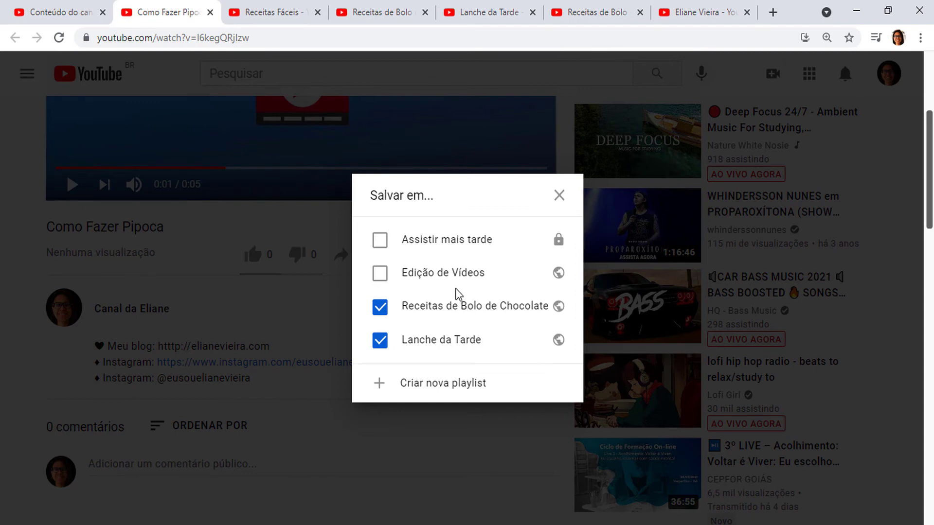
pyautogui.click(381, 275)
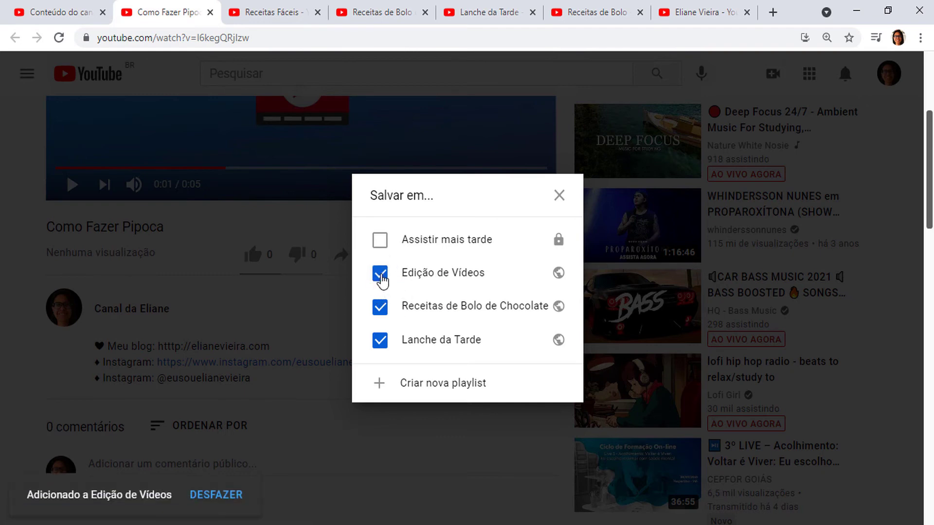
pyautogui.click(559, 197)
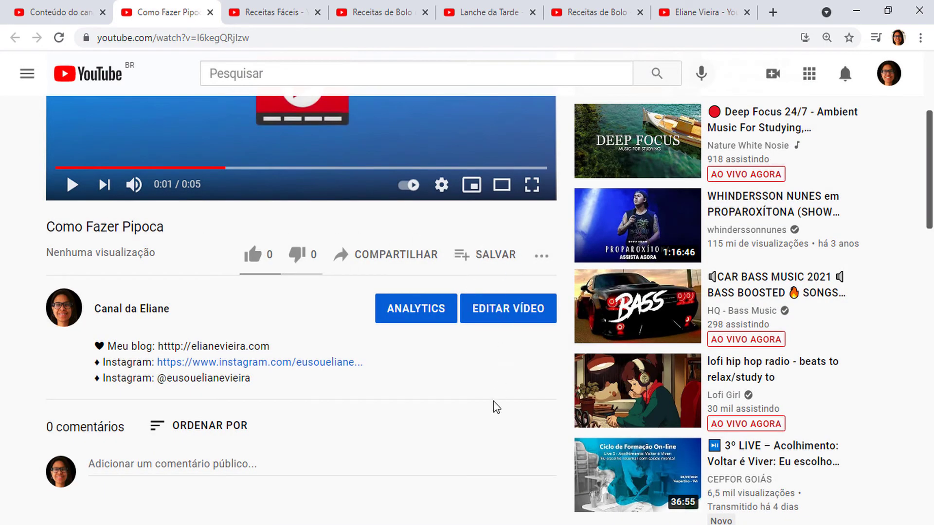
# Check which playlists contain the "Como Fazer Pipoca" video and view the "Edição de Vídeos" playlist page from YouTube Studio.
pyautogui.click(492, 257)
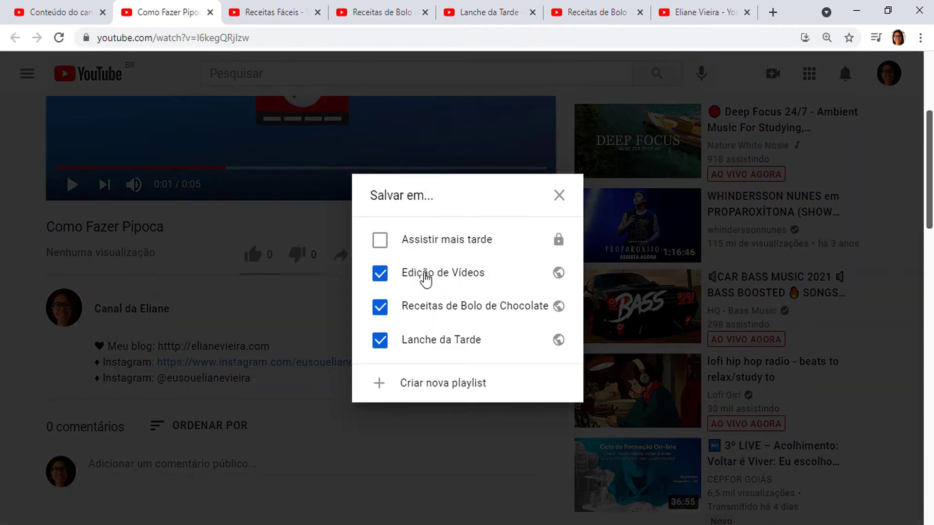
pyautogui.click(559, 196)
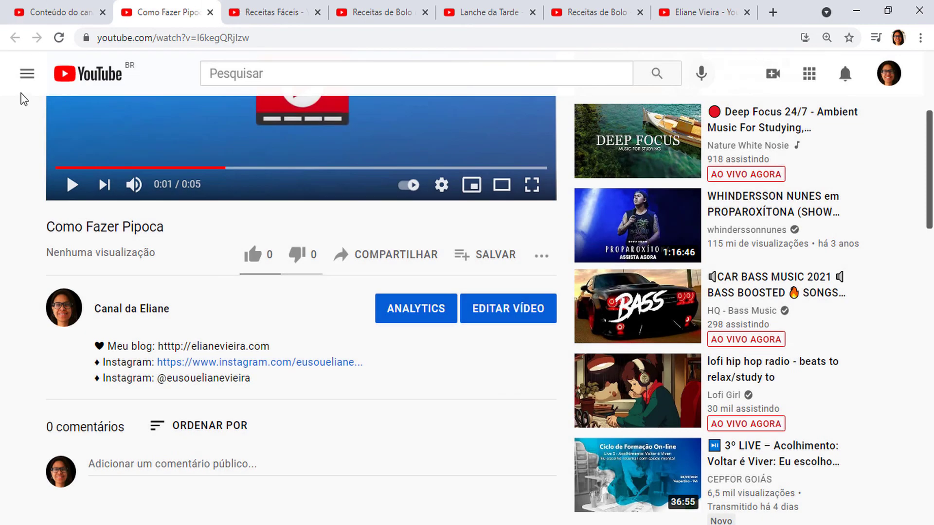
pyautogui.click(41, 11)
pyautogui.click(80, 336)
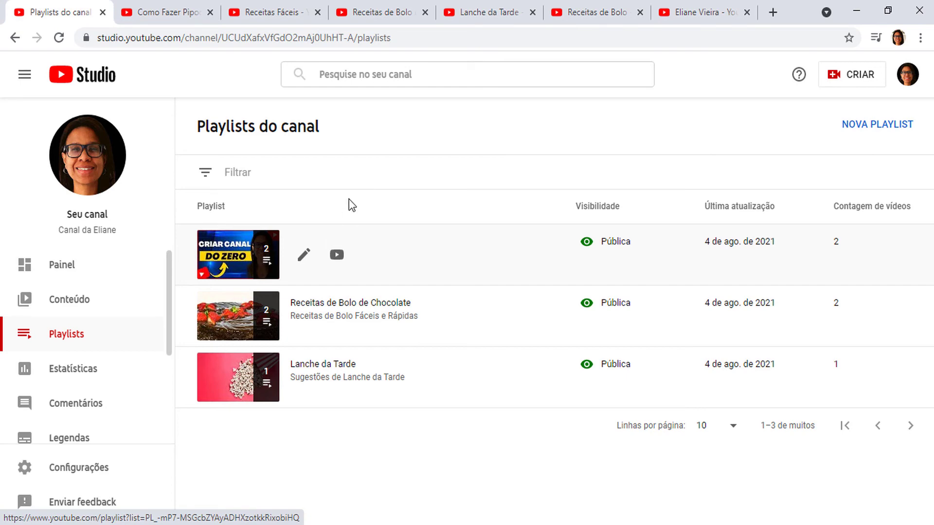
pyautogui.click(297, 254)
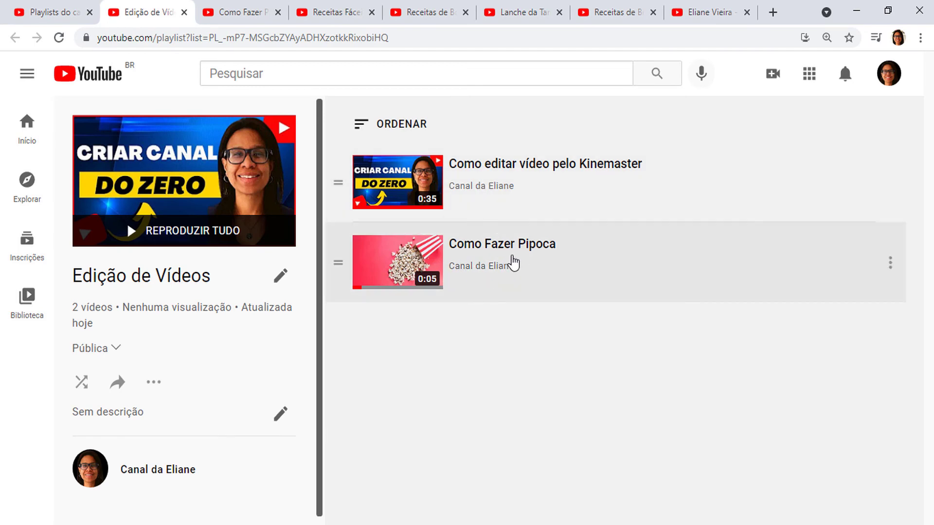
pyautogui.click(250, 7)
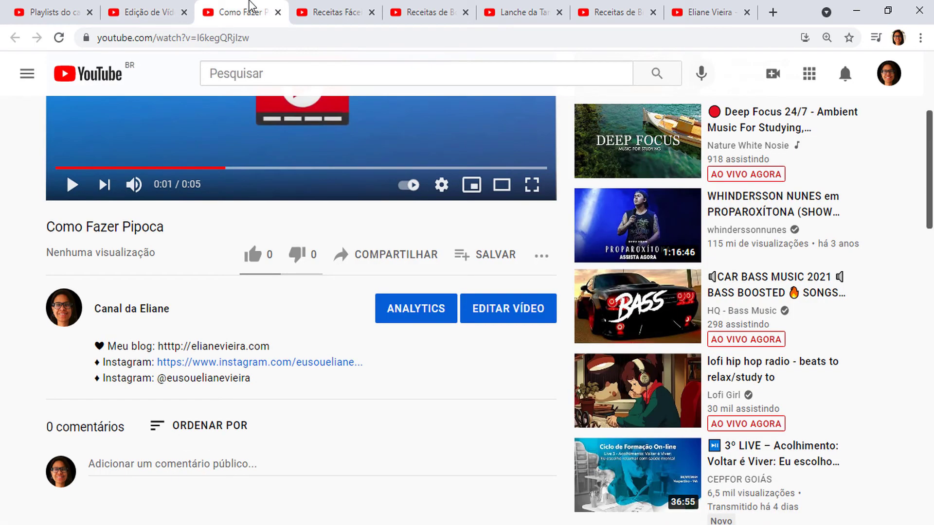
pyautogui.click(51, 11)
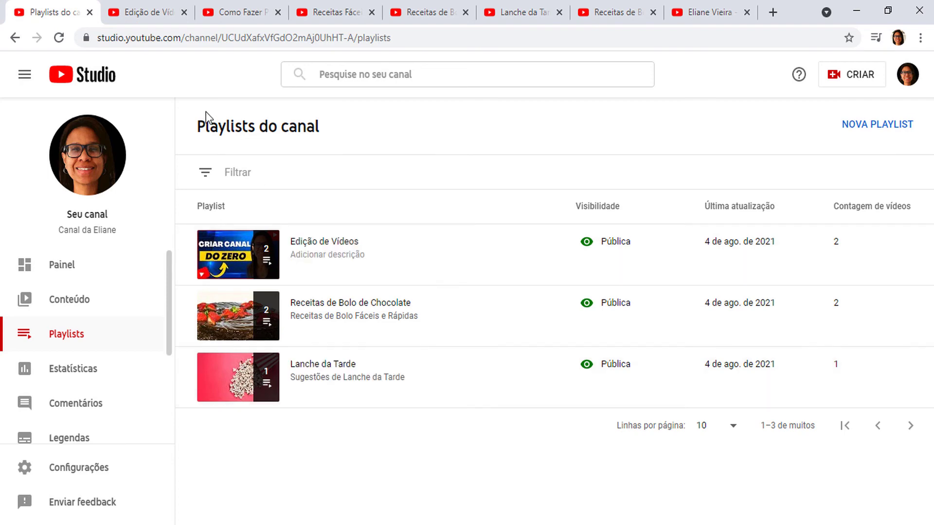
# Close all the other open YouTube pages, keeping only the channel's playlist list in YouTube Studio.
pyautogui.click(233, 12)
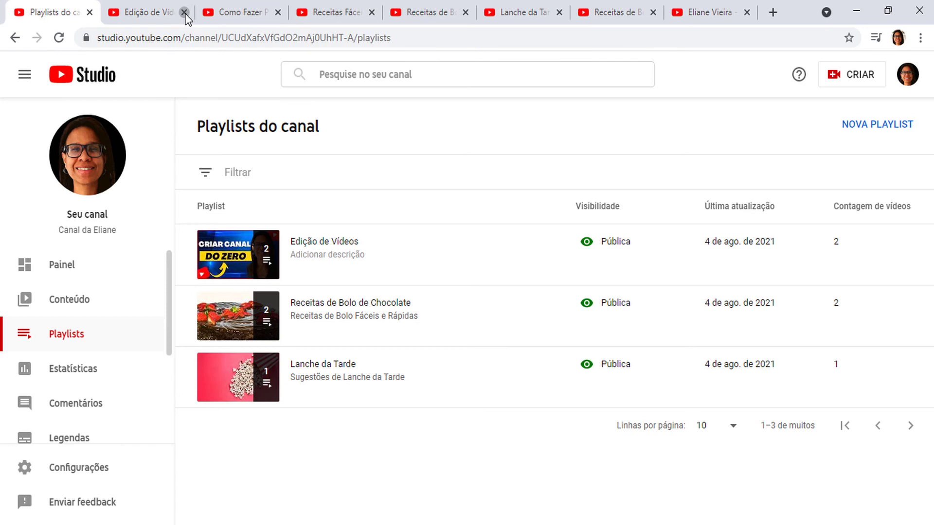
pyautogui.click(185, 12)
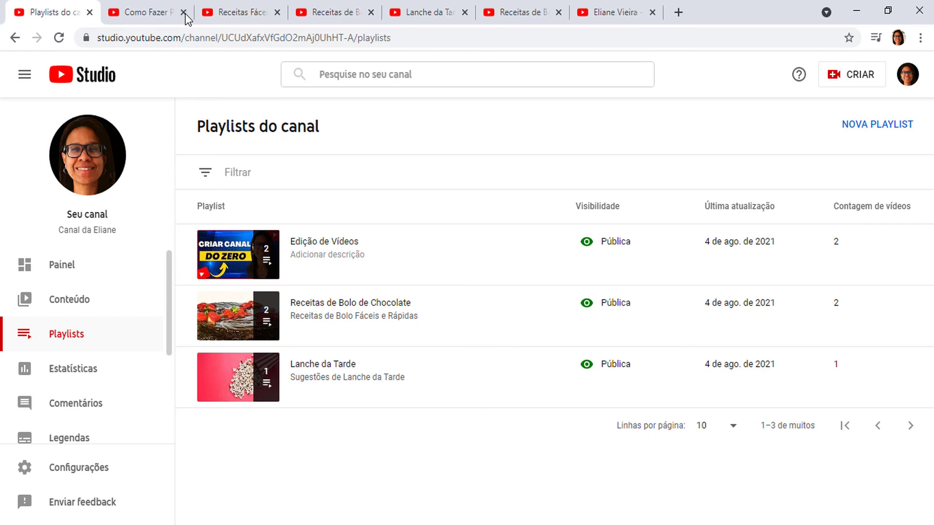
pyautogui.click(184, 12)
pyautogui.click(184, 12)
pyautogui.click(184, 12)
pyautogui.click(184, 12)
pyautogui.click(184, 12)
pyautogui.click(184, 12)
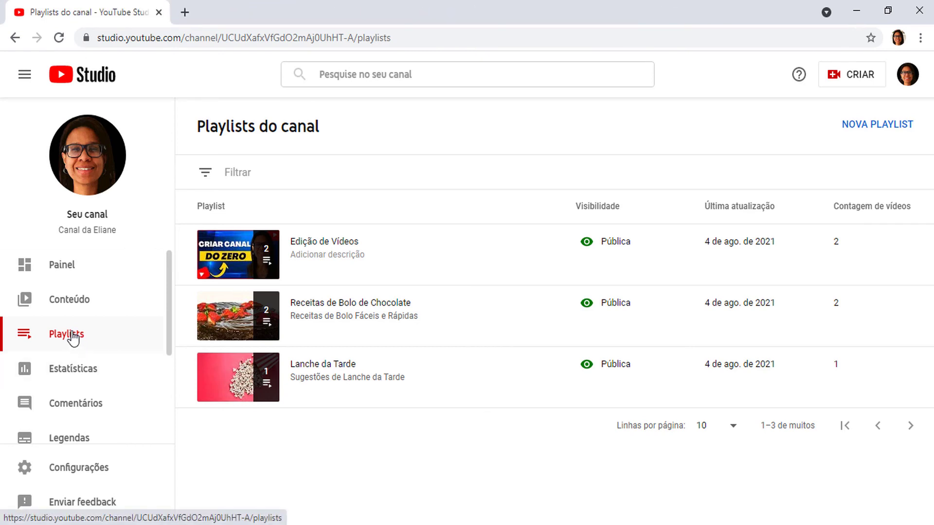
# Open the "Receitas de Bolo de Chocolate" playlist on YouTube and copy its full link.
pyautogui.moveTo(315, 335)
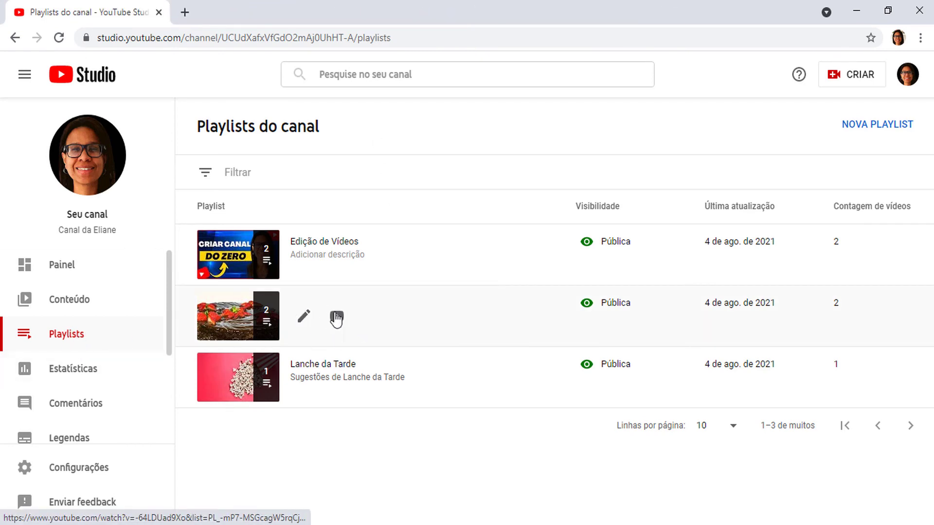
pyautogui.click(336, 319)
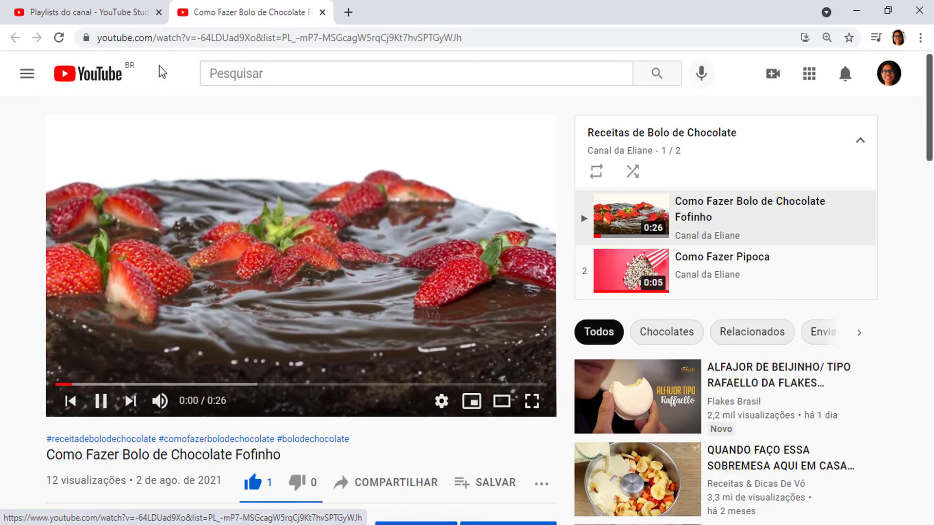
pyautogui.click(631, 31)
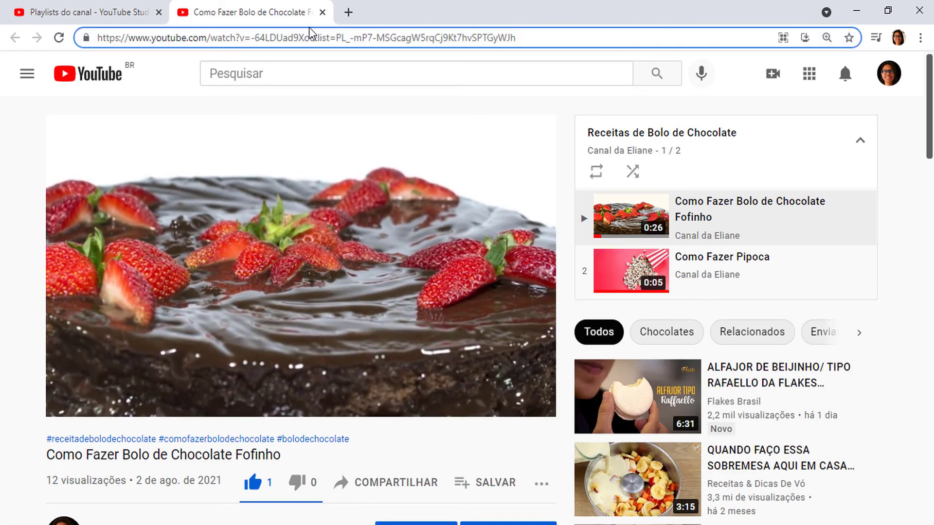
pyautogui.moveTo(523, 37); pyautogui.dragTo(116, 41)
pyautogui.hotkey('ctrl', 'c')
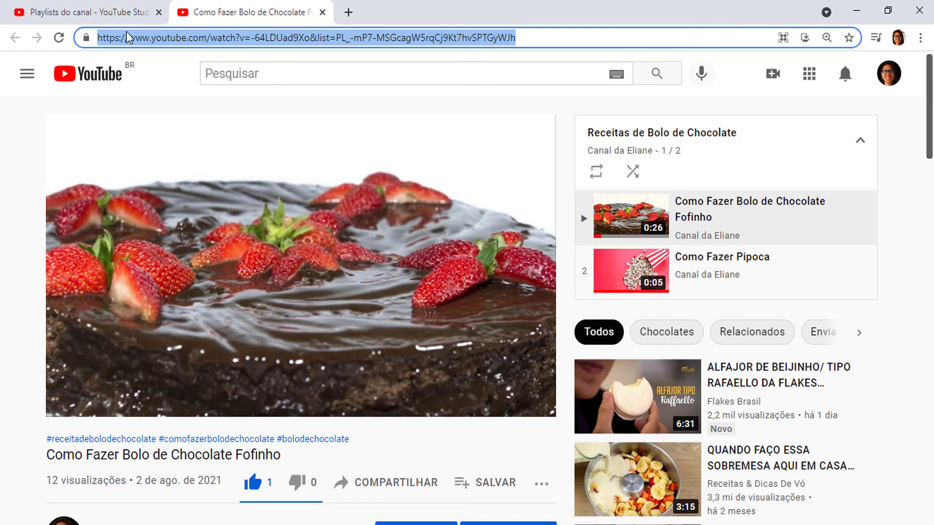
# Open the details of the "Como Fazer Bolo de Chocolate Fofinho" video from the channel's content in YouTube Studio.
pyautogui.click(108, 13)
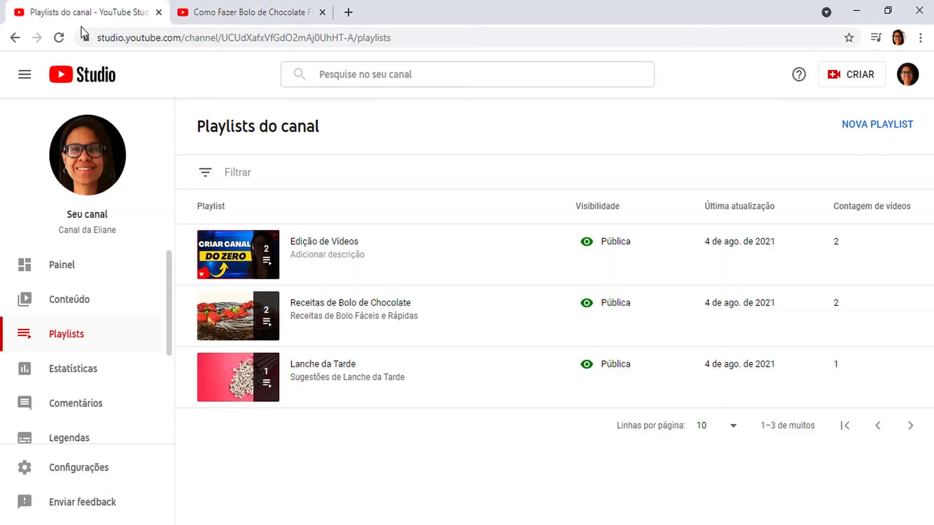
pyautogui.click(86, 308)
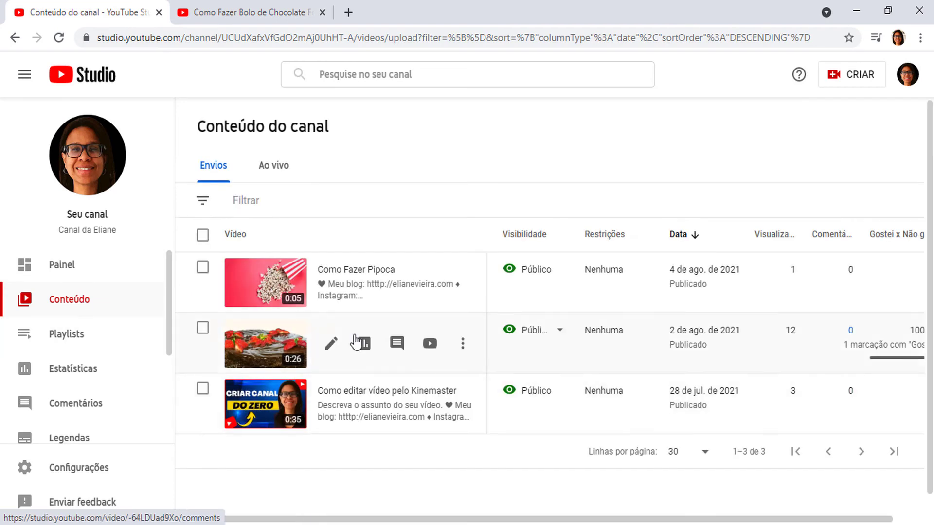
pyautogui.click(331, 347)
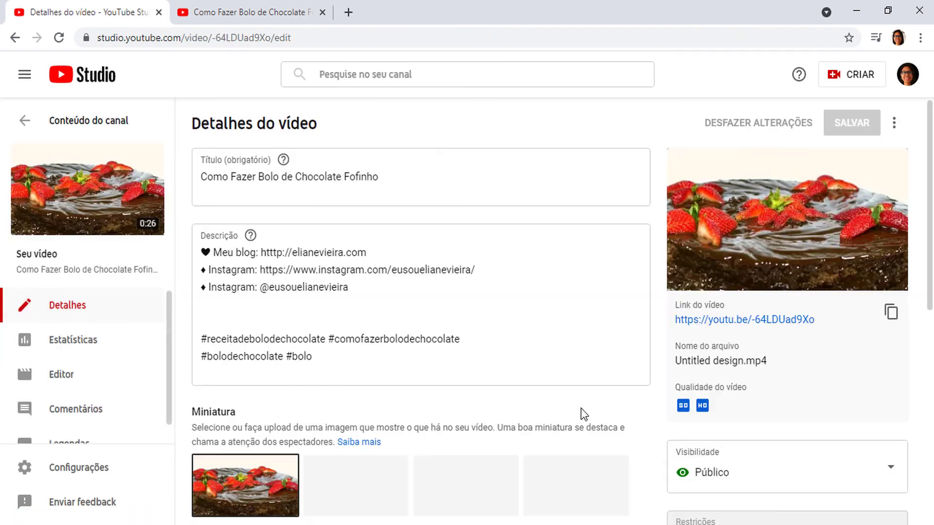
# Add "Assista também a estes vídeos com receitas fáceis de Bolo de Chocolate:" and the copied playlist link at the end of the description.
pyautogui.click(327, 376)
pyautogui.press('Return')
pyautogui.press('Return')
pyautogui.press('Return')
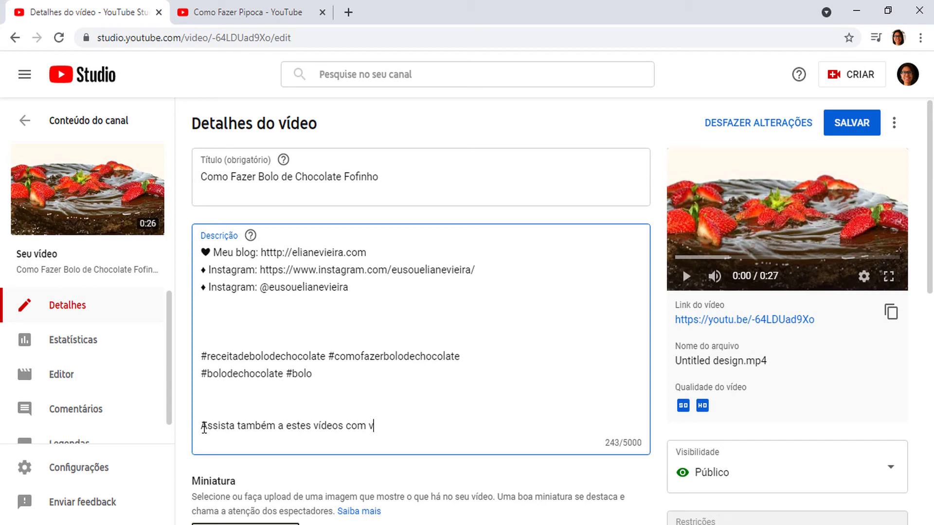
pyautogui.write('eceitas fáceis de ')
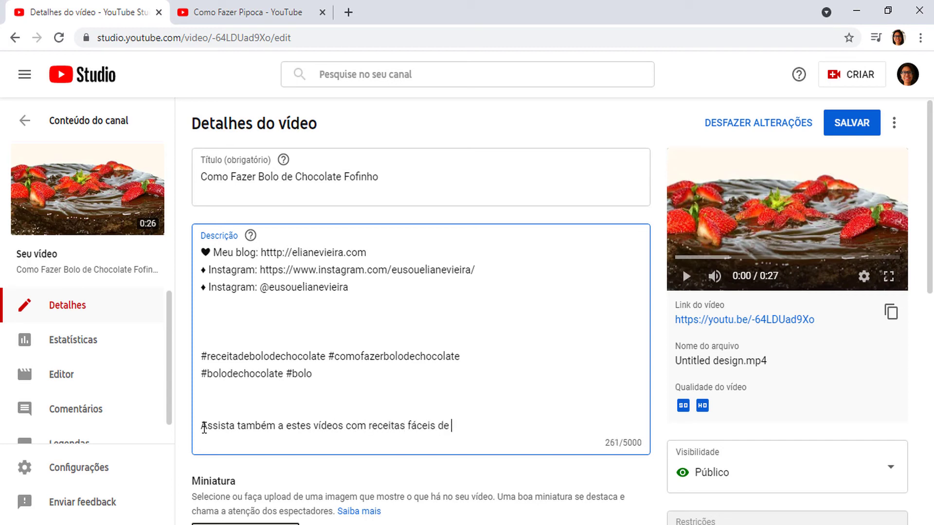
pyautogui.write('Bolo de Chocolate')
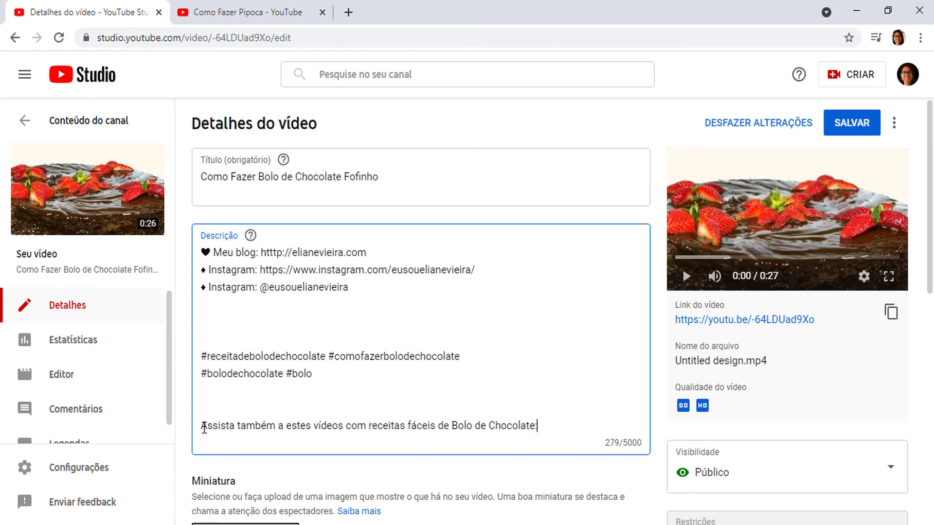
pyautogui.write(':')
pyautogui.press('Return')
pyautogui.hotkey('ctrl', 'v')
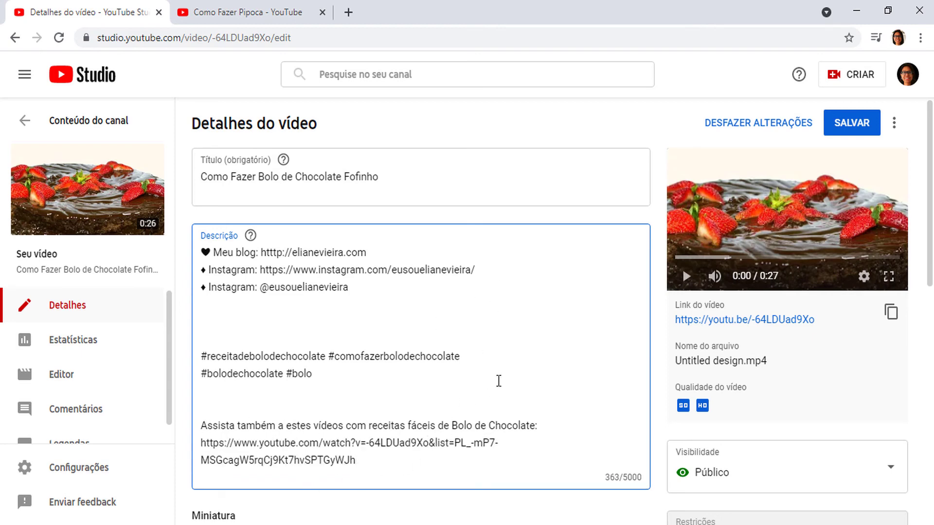
# Copy the heart symbol from the blog line to the start of the "Assista também" line and save the video details.
pyautogui.scroll(-1, 497, 381)
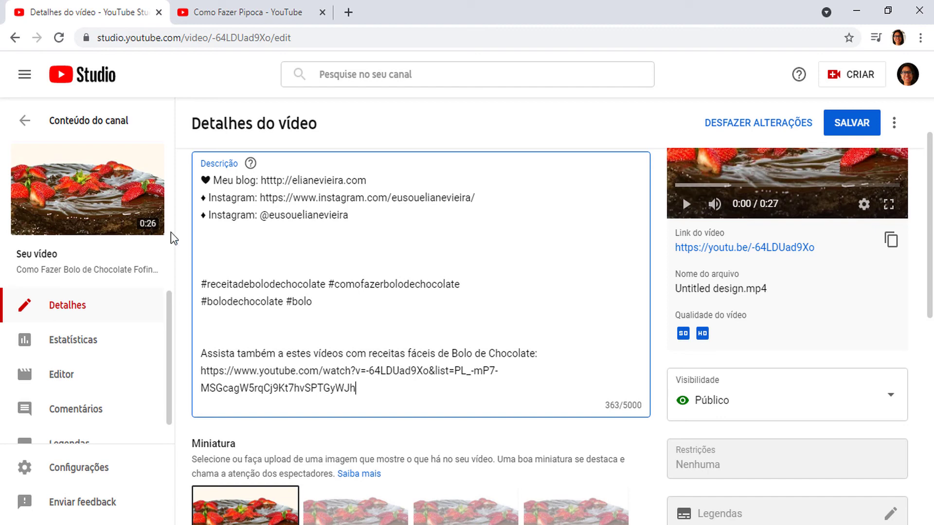
pyautogui.click(237, 215)
pyautogui.moveTo(209, 179); pyautogui.dragTo(206, 179)
pyautogui.hotkey('ctrl', 'c')
pyautogui.click(202, 353)
pyautogui.hotkey('ctrl', 'v')
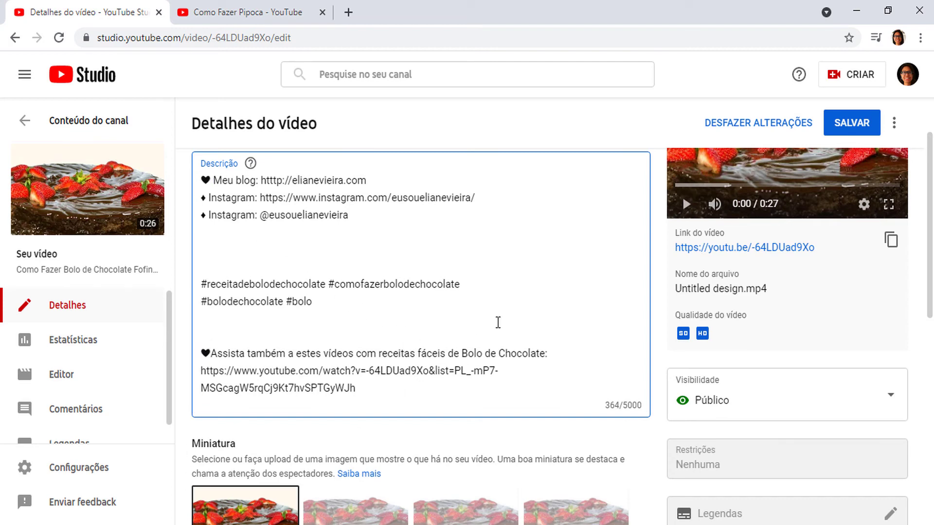
pyautogui.click(858, 120)
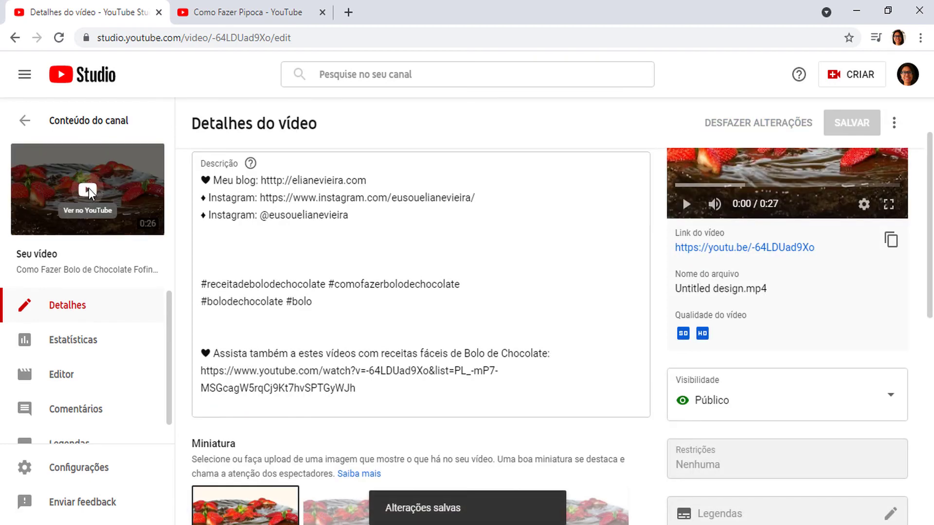
# View the video on YouTube, expand its description and follow the playlist link to examine the playlist shown beside the video.
pyautogui.click(108, 195)
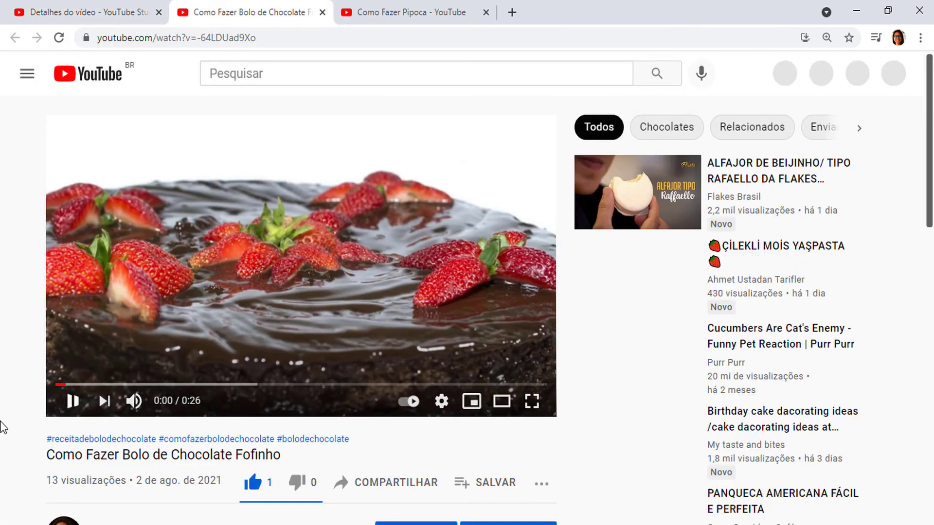
pyautogui.scroll(-7, 52, 425)
pyautogui.click(117, 267)
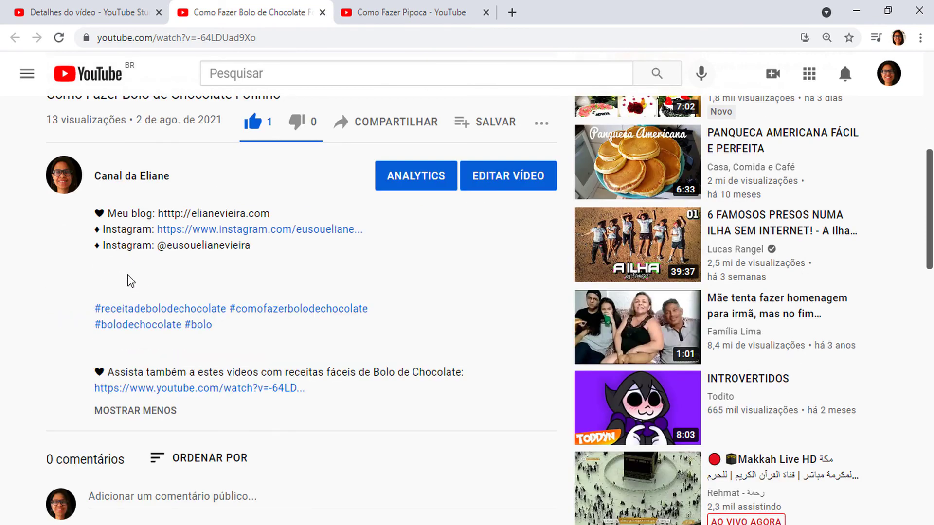
pyautogui.moveTo(93, 375); pyautogui.dragTo(361, 373)
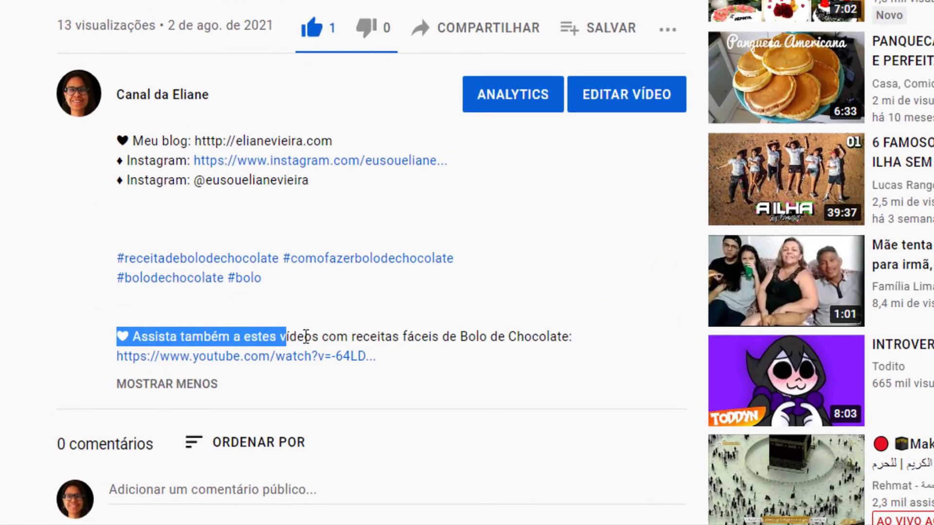
pyautogui.moveTo(480, 325); pyautogui.dragTo(612, 325)
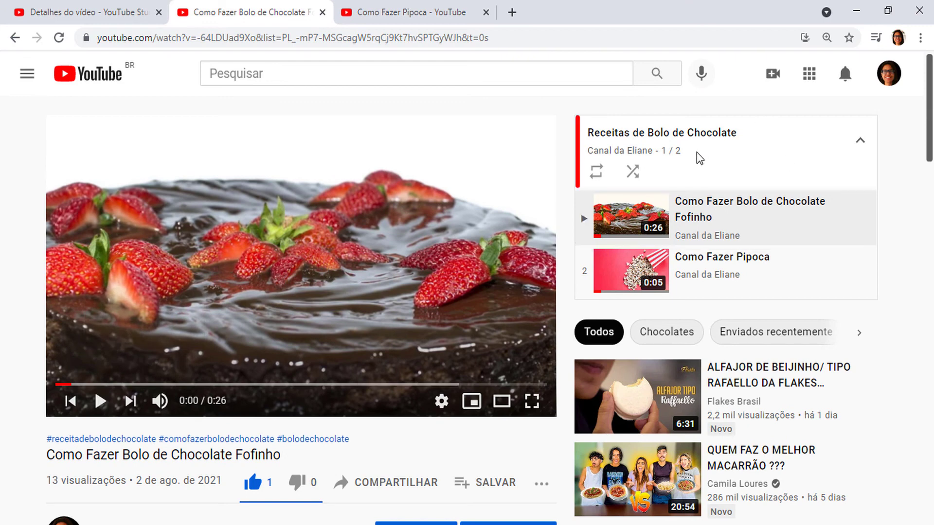
pyautogui.moveTo(585, 133); pyautogui.dragTo(768, 144)
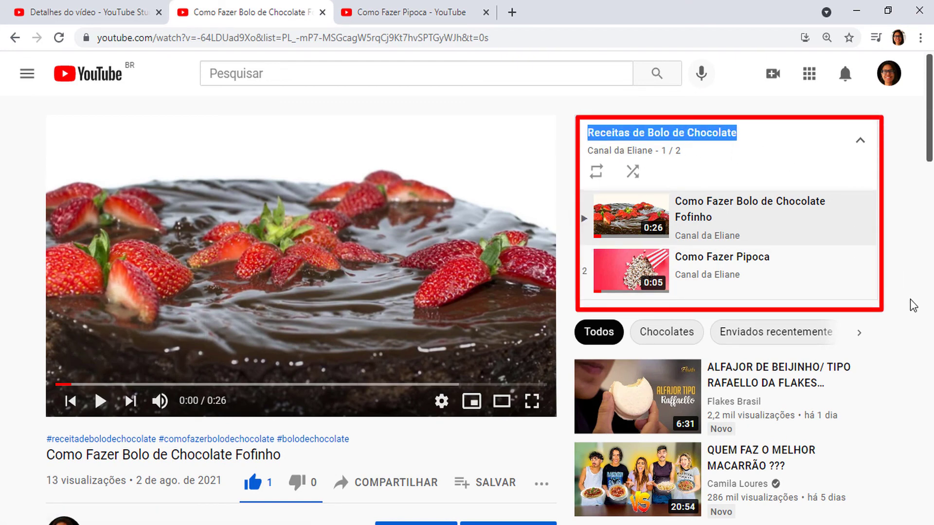
# Back in the video's details in YouTube Studio, add a card at 15:02 linking to the "Receitas de Bolo de Chocolate" playlist.
pyautogui.click(120, 13)
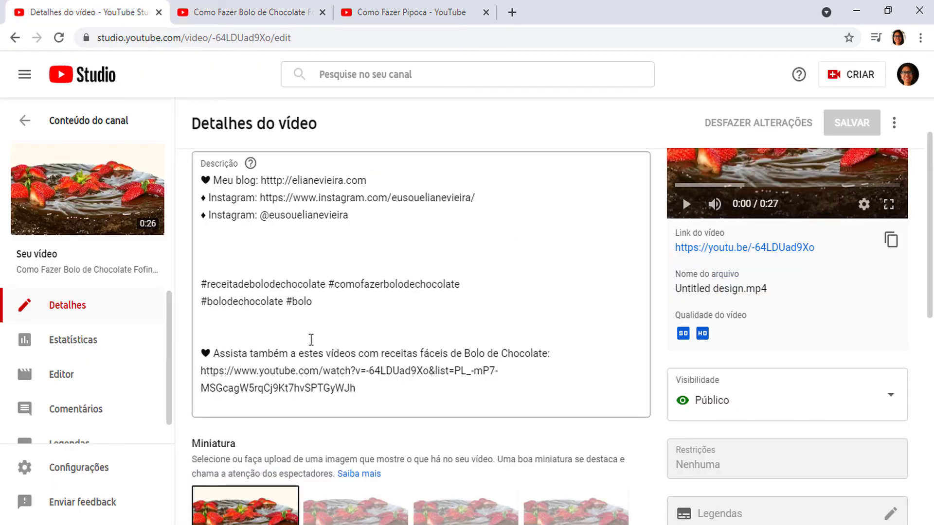
pyautogui.scroll(-1, 833, 374)
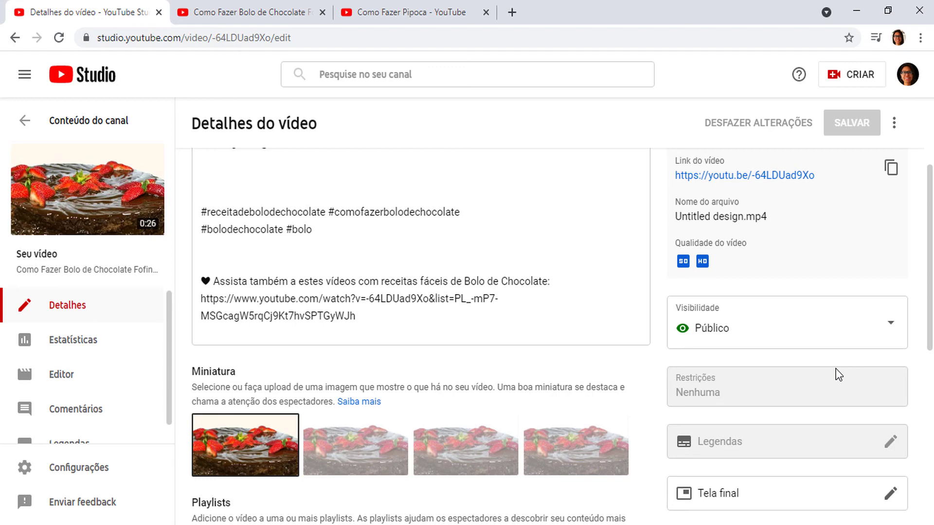
pyautogui.scroll(-3, 835, 374)
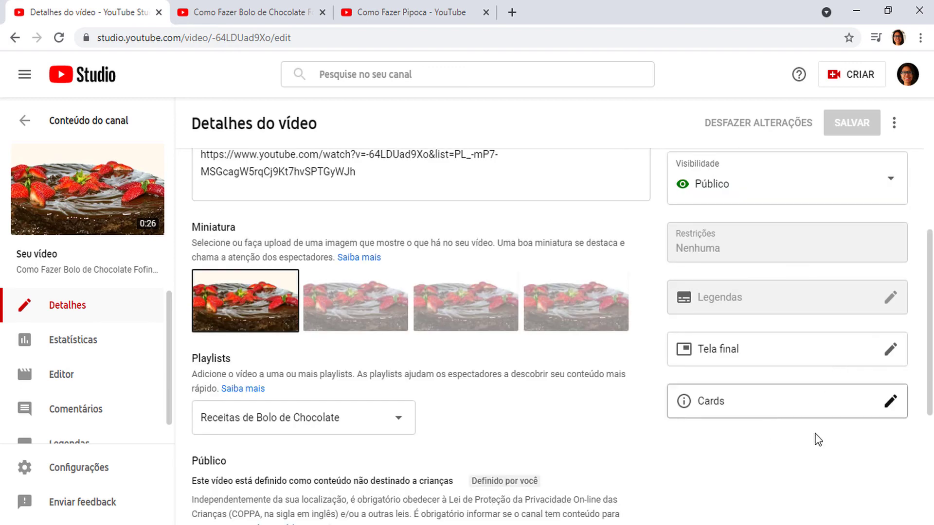
pyautogui.click(891, 403)
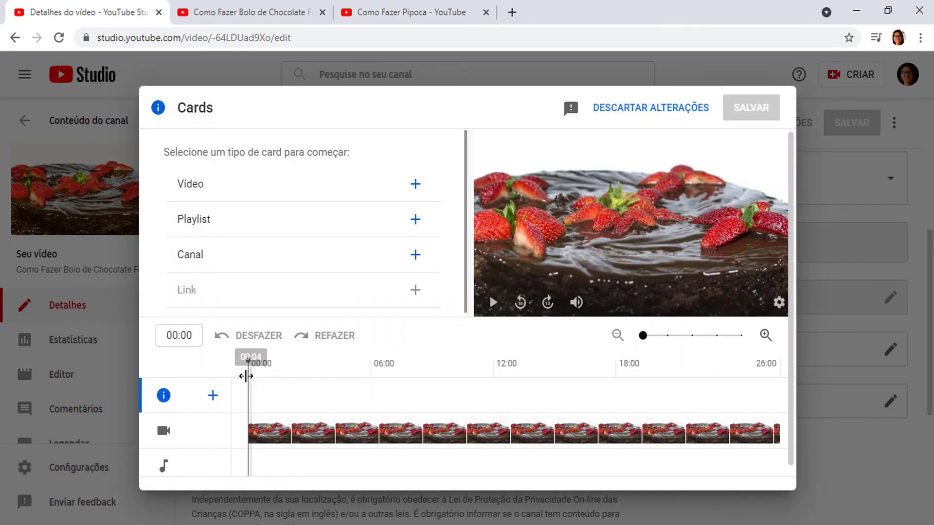
pyautogui.moveTo(246, 375); pyautogui.dragTo(555, 377)
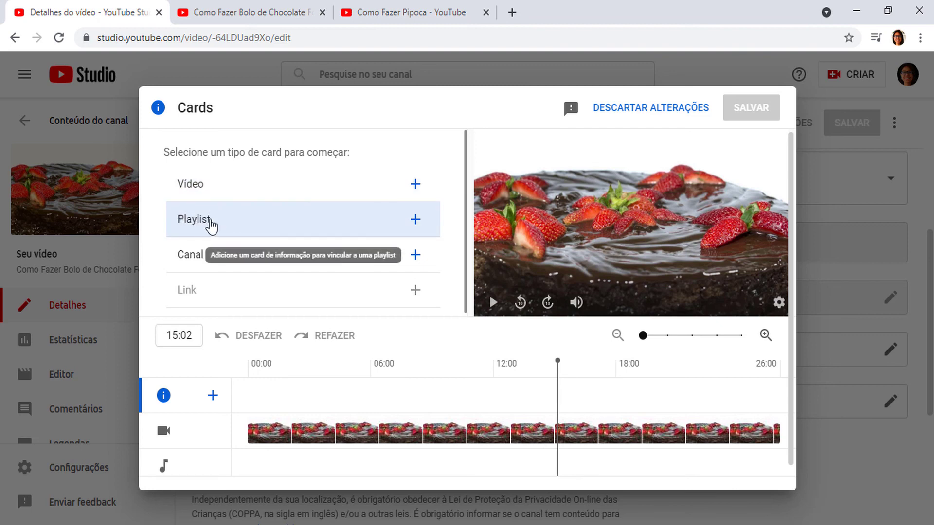
pyautogui.click(204, 224)
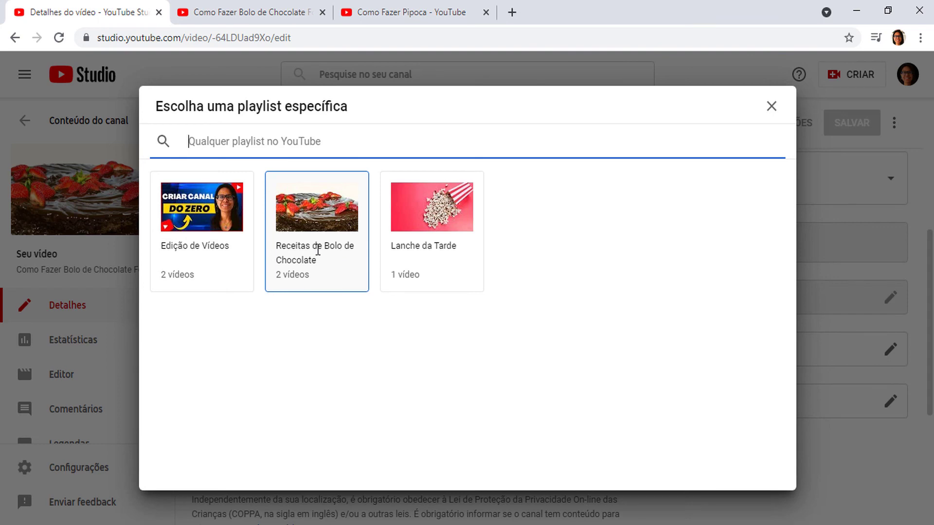
pyautogui.click(316, 256)
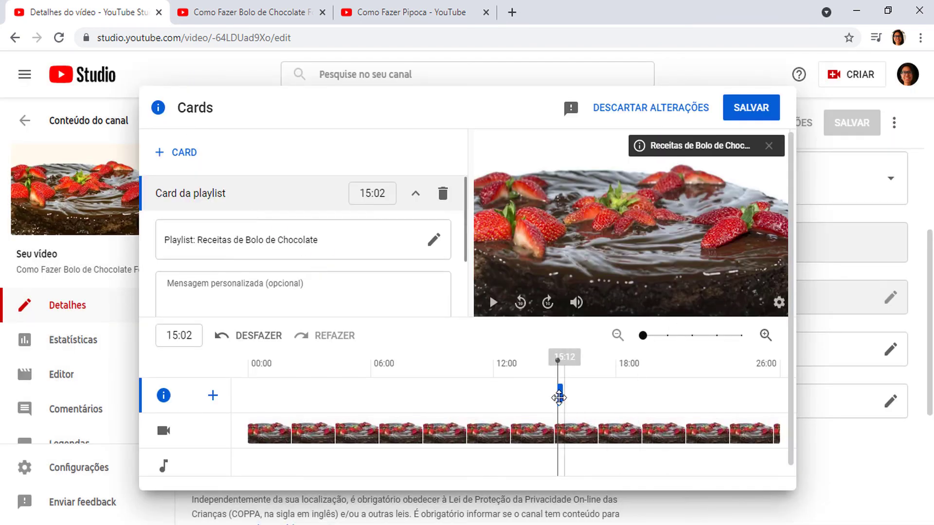
# Save the playlist card and open the card panel in the chocolate cake video on YouTube to check the linked playlist.
pyautogui.click(744, 107)
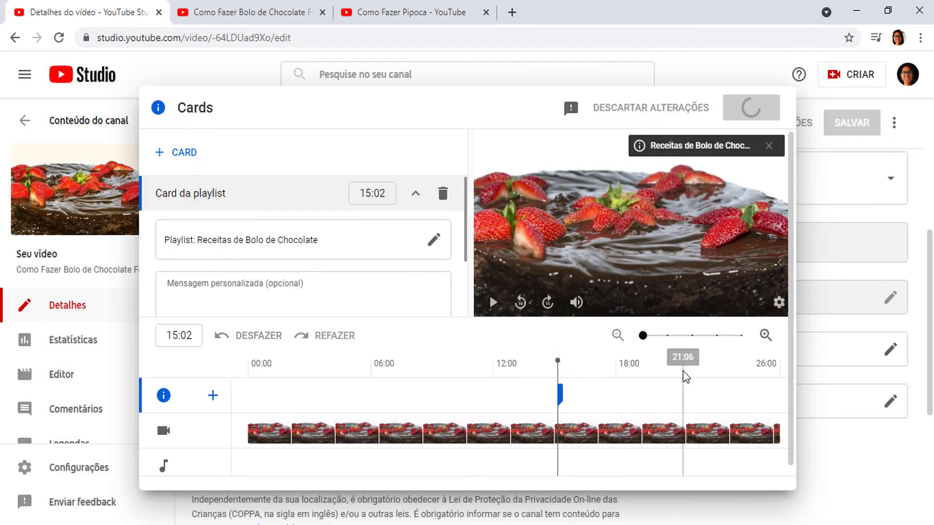
pyautogui.click(219, 152)
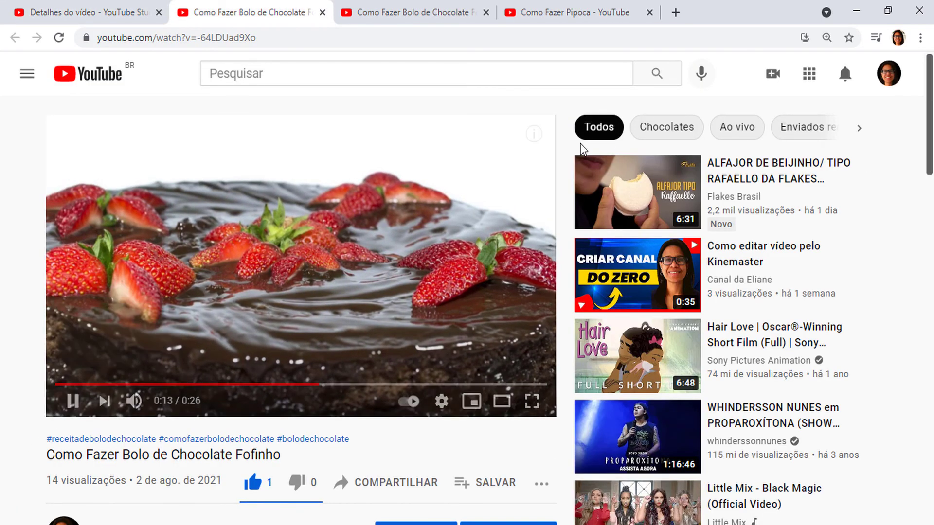
pyautogui.click(536, 137)
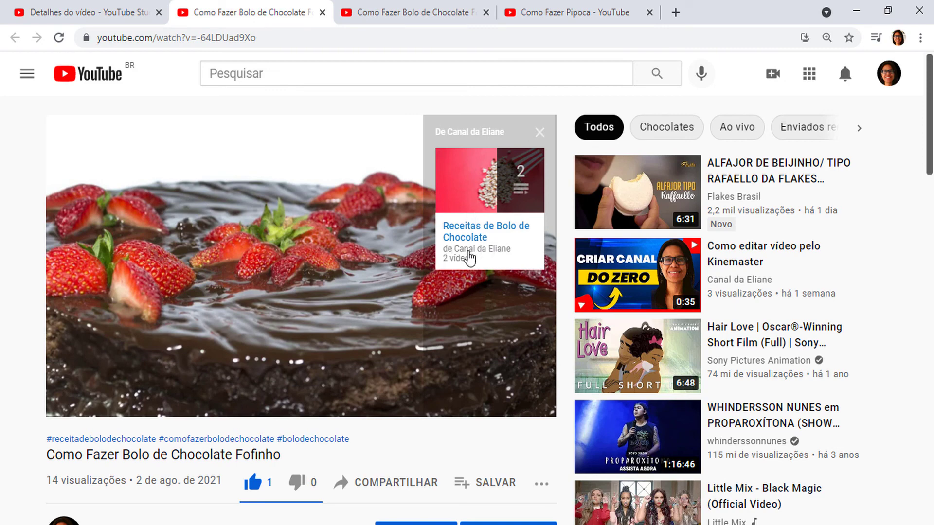
pyautogui.hotkey('ctrl', '1')
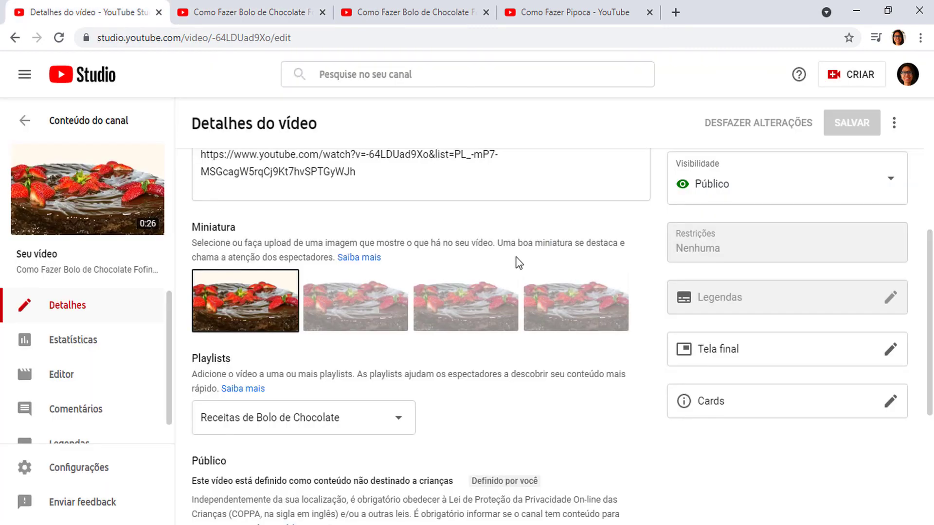
pyautogui.click(267, 10)
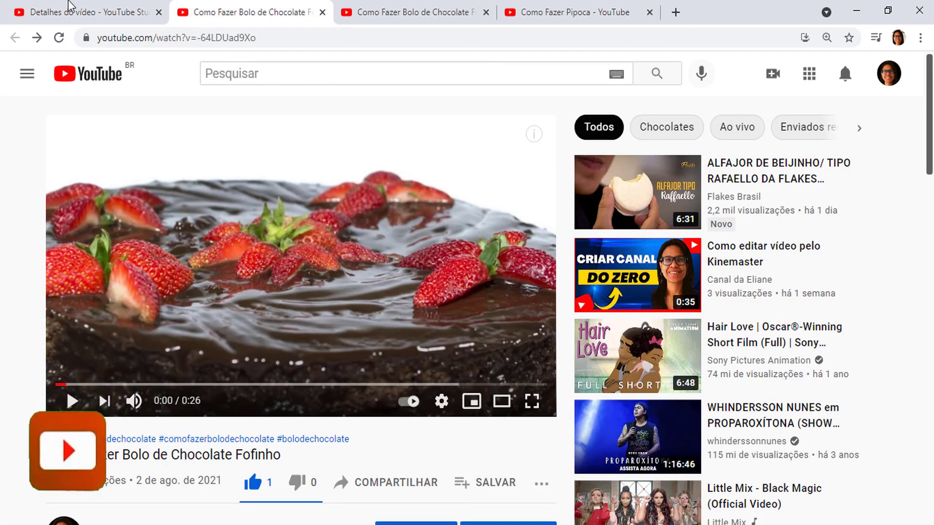
# Return to YouTube Studio, go to the channel's playlists and open the "Edição de Vídeos" playlist for editing on YouTube.
pyautogui.hotkey('ctrl', '1')
pyautogui.click(26, 121)
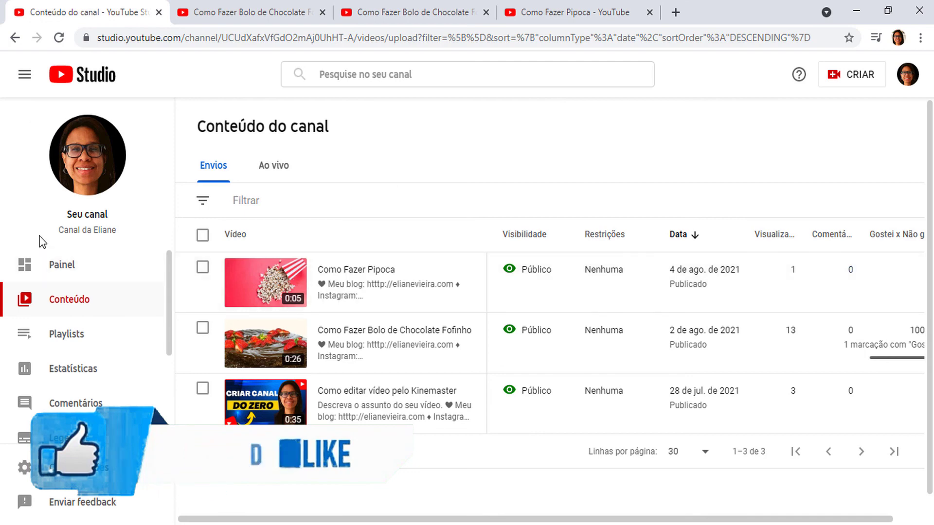
pyautogui.click(63, 336)
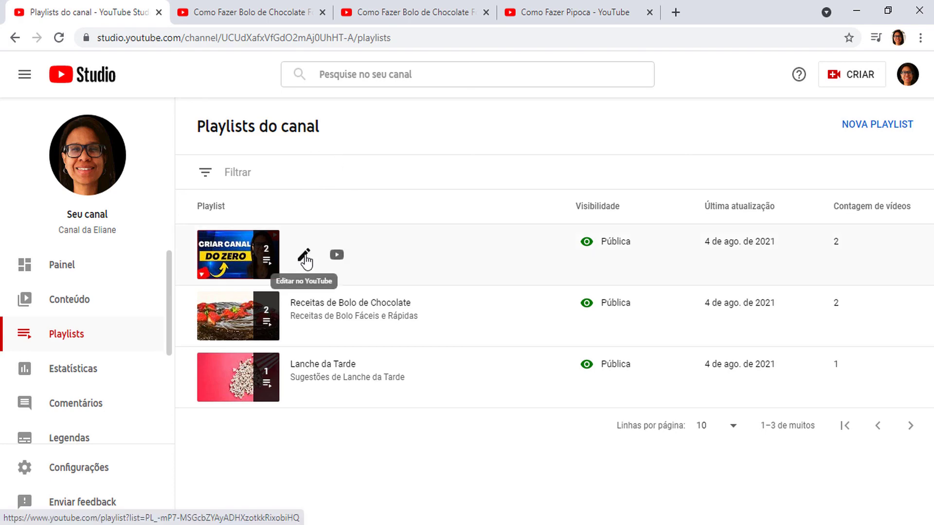
pyautogui.click(302, 252)
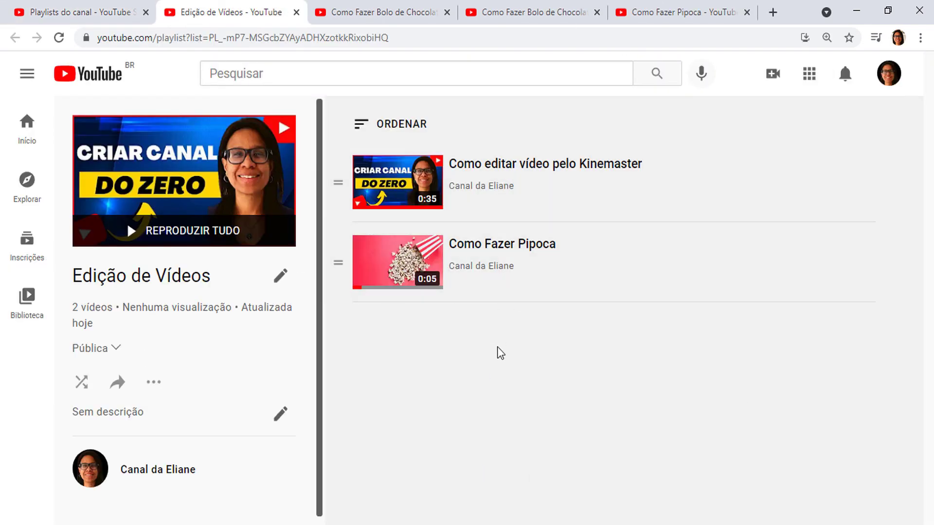
# Start deleting the "Edição de Vídeos" playlist and highlight the note in the deletion confirmation.
pyautogui.click(153, 382)
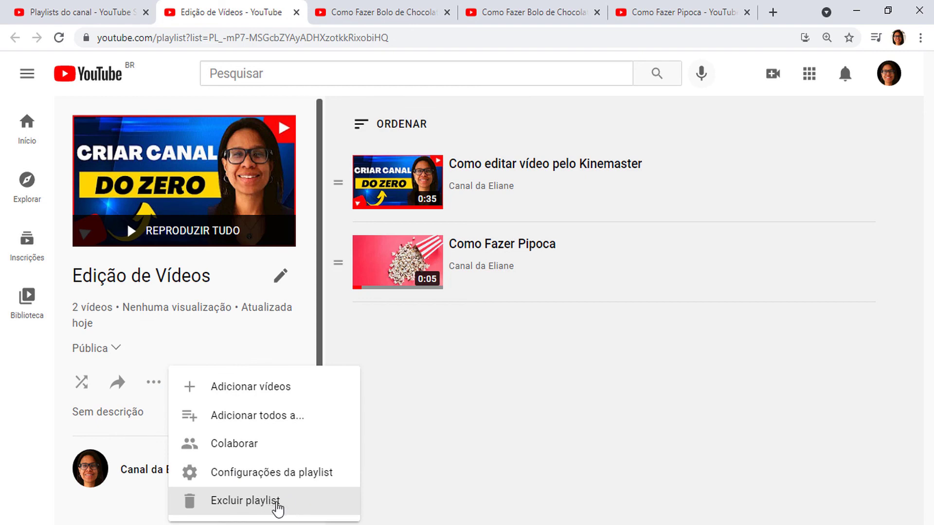
pyautogui.click(257, 503)
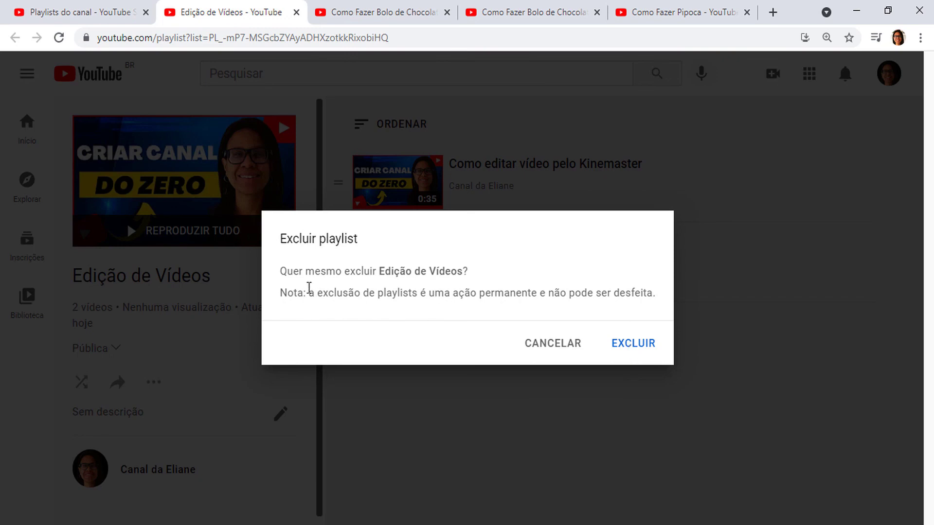
pyautogui.moveTo(311, 295); pyautogui.dragTo(657, 287)
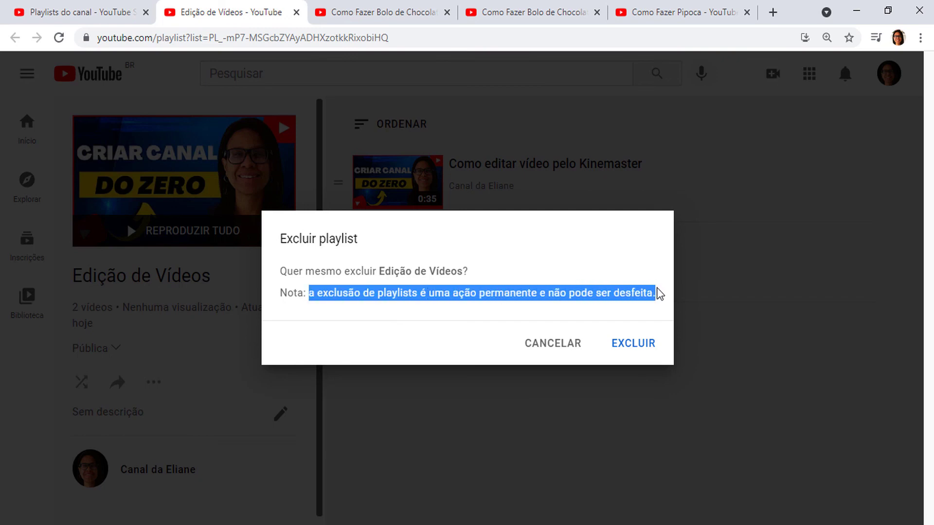